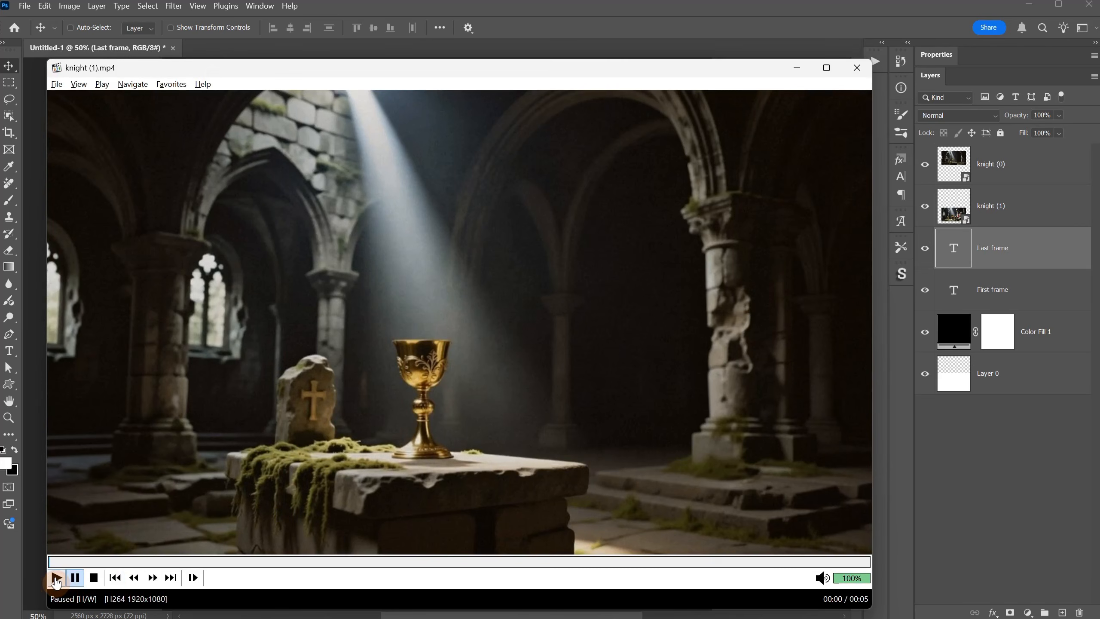
left_click(57, 577)
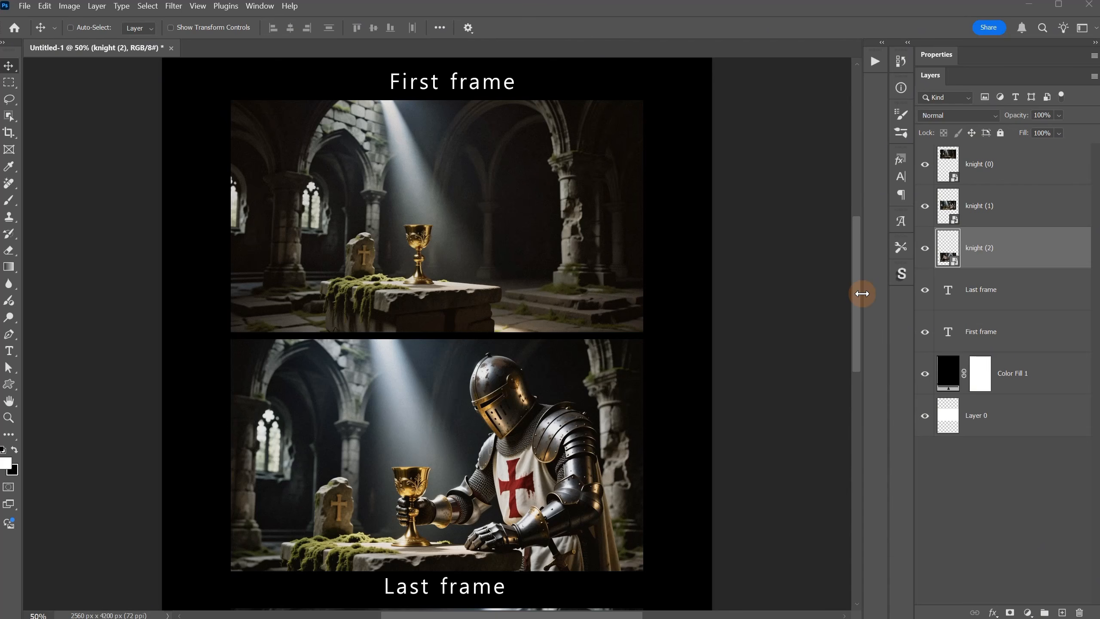
left_click_drag(855, 318, 853, 407)
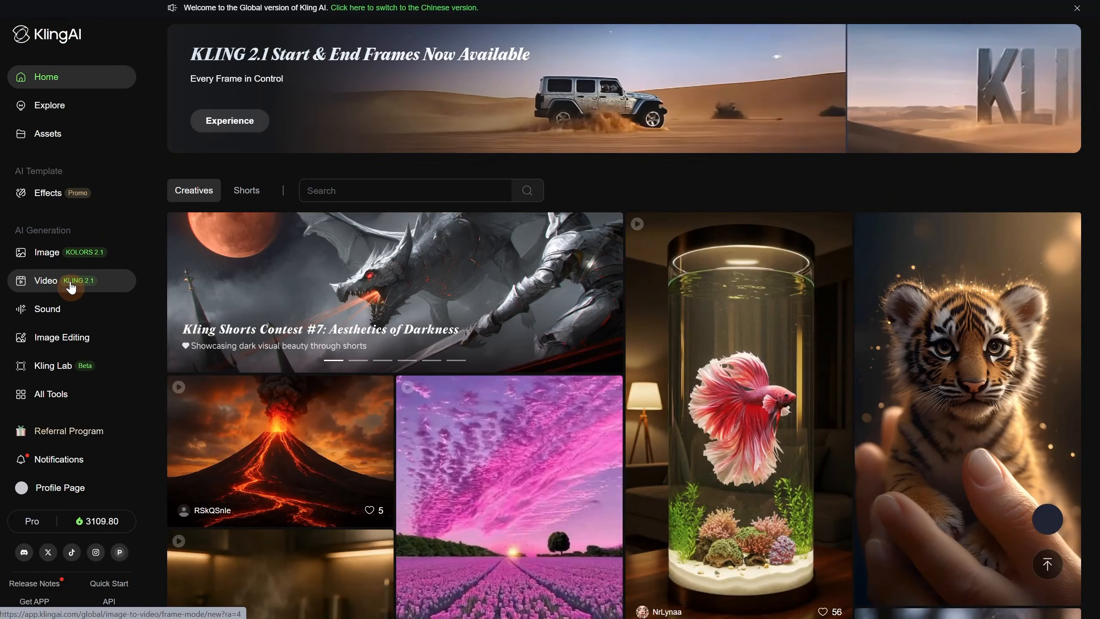
- Open Kling AI's video generator and review the available video models, keeping KLING 2.1 selected
left_click(71, 286)
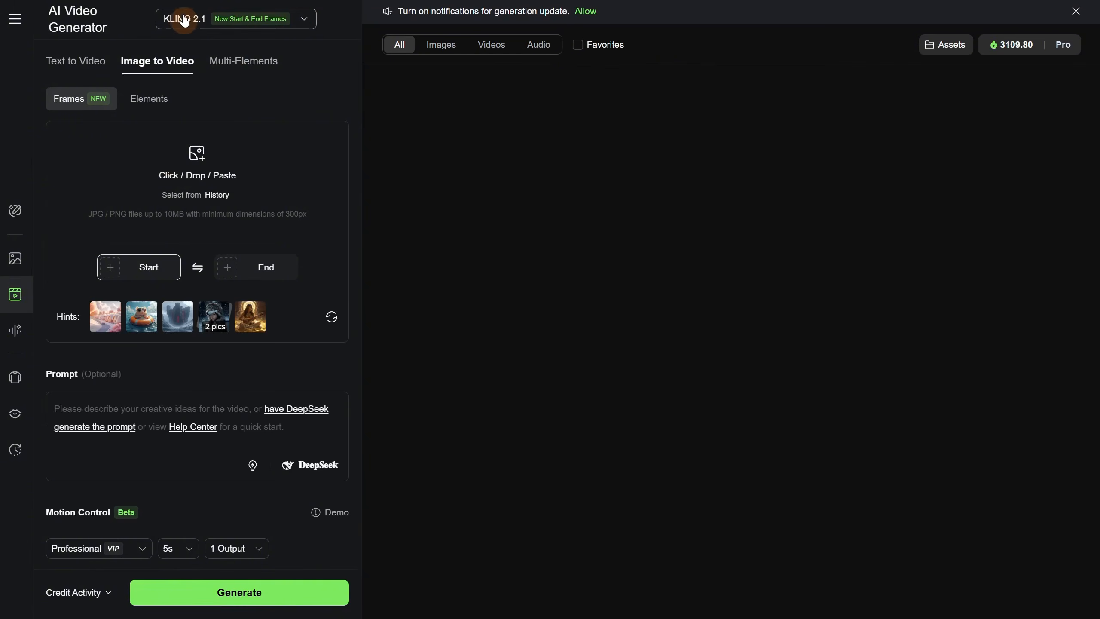
left_click(272, 21)
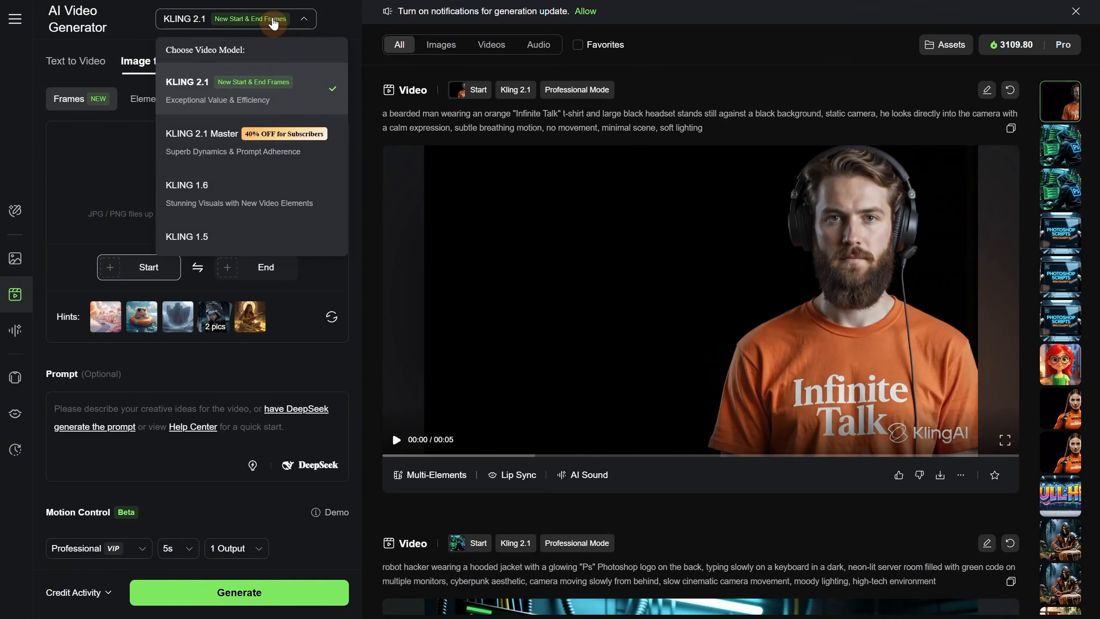
left_click(273, 22)
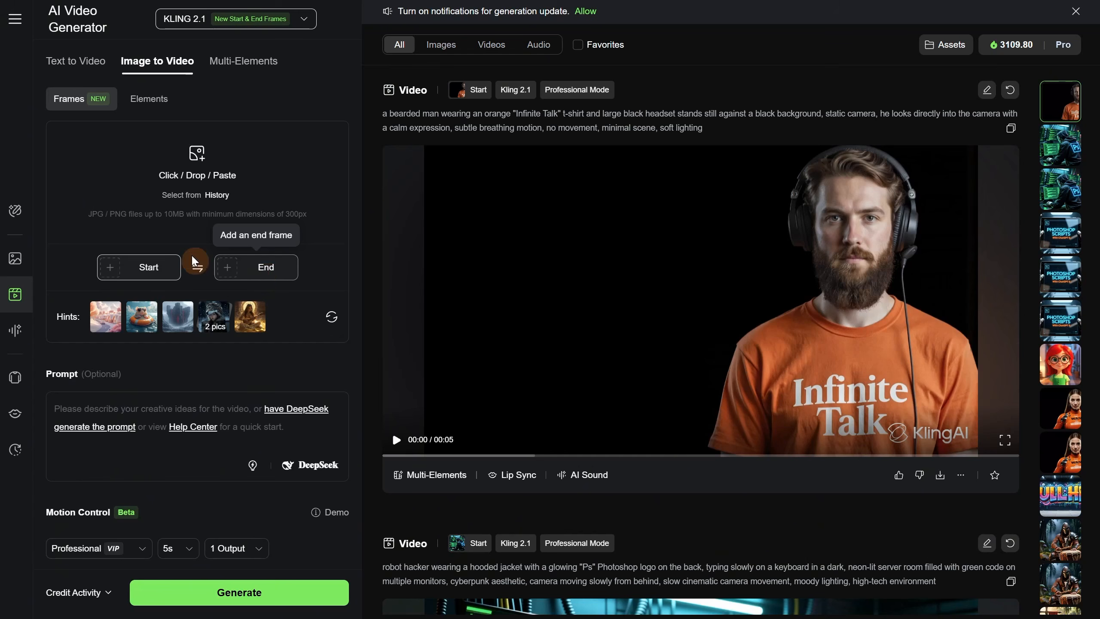
- Upload knight (1).jpg as the start frame and knight (2).jpg as the end frame for the video
left_click(141, 268)
left_click(132, 309)
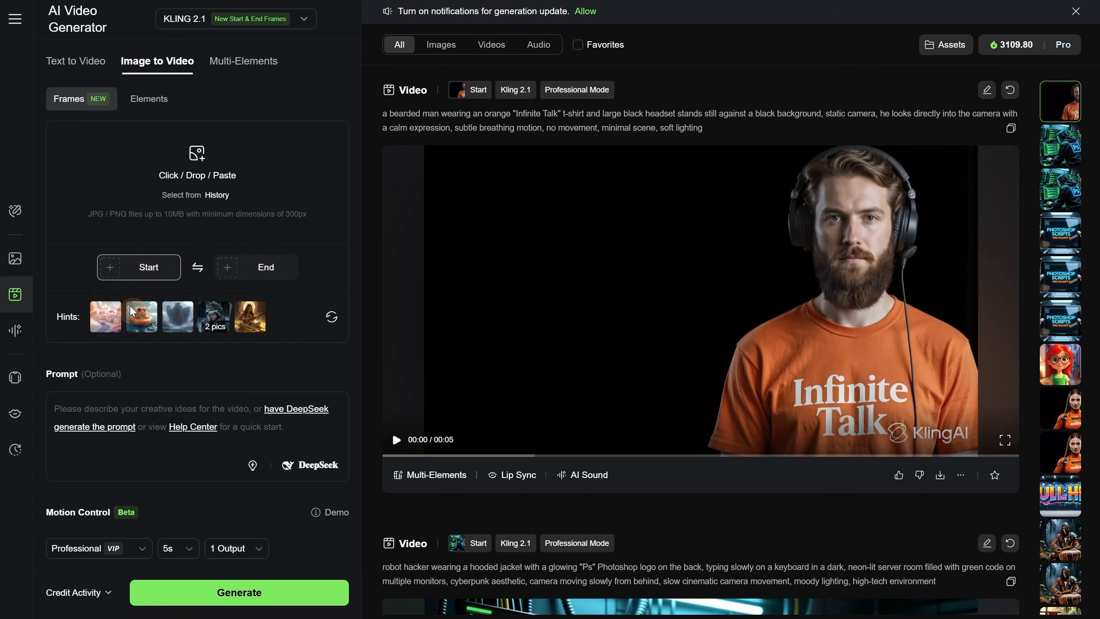
double_click(281, 180)
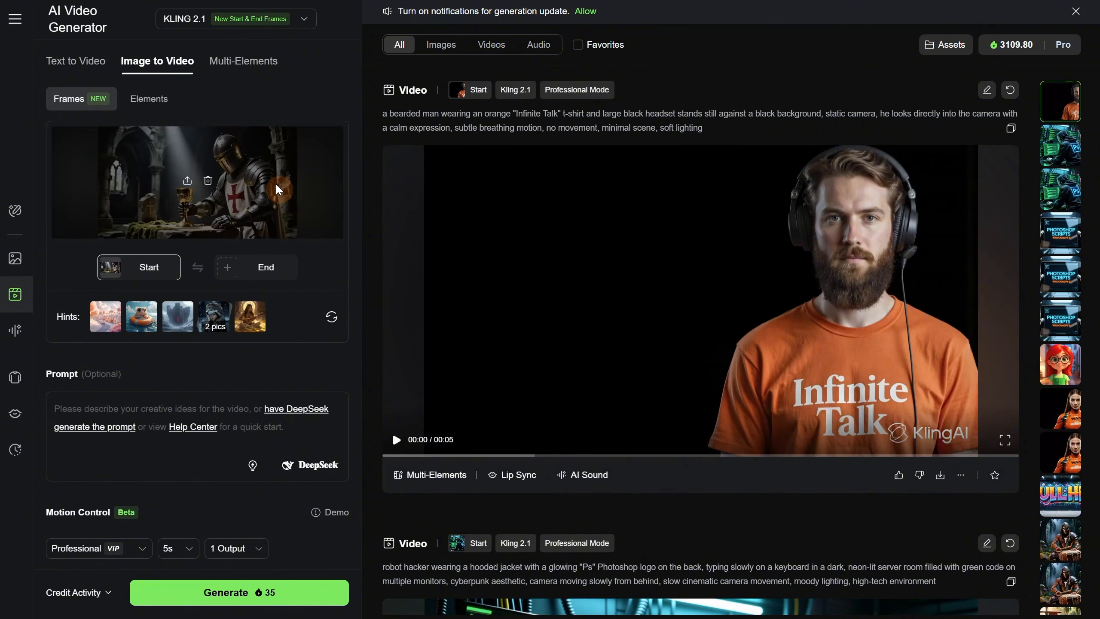
left_click(271, 270)
left_click(256, 303)
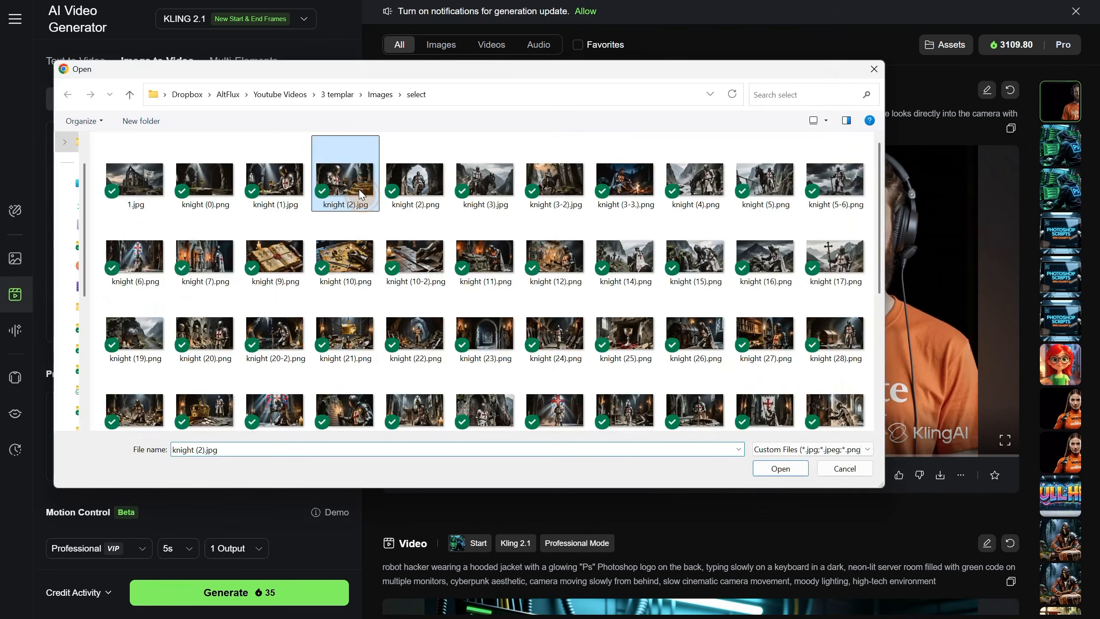
double_click(358, 189)
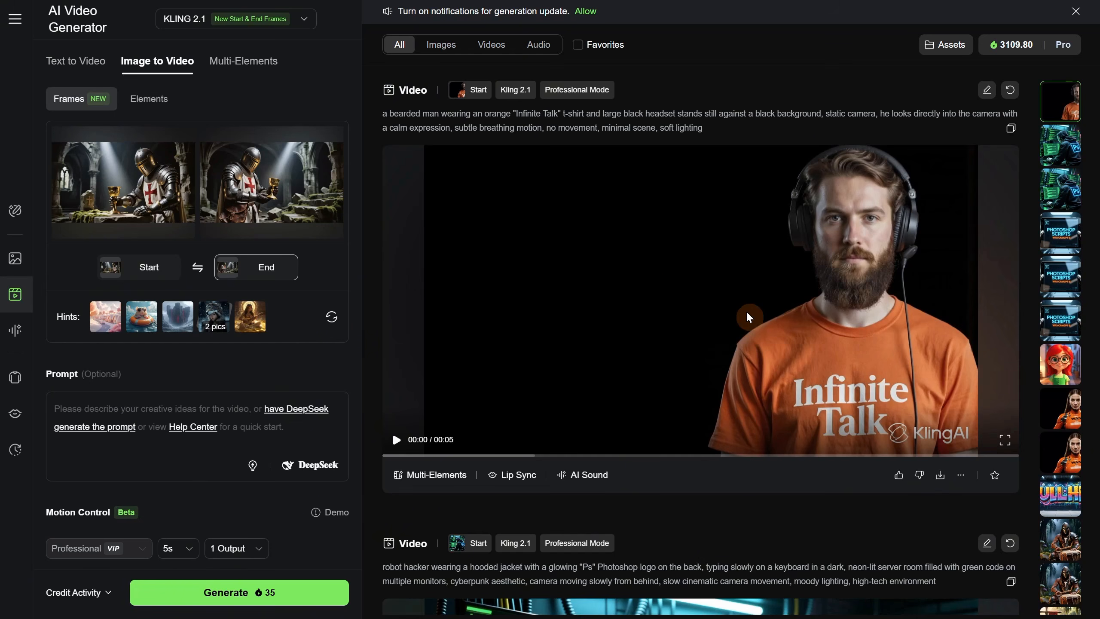
- Ask DeepSeek for a prompt with "i want the knight to take the chalice and then to walk to the right side" and use its result
left_click(320, 466)
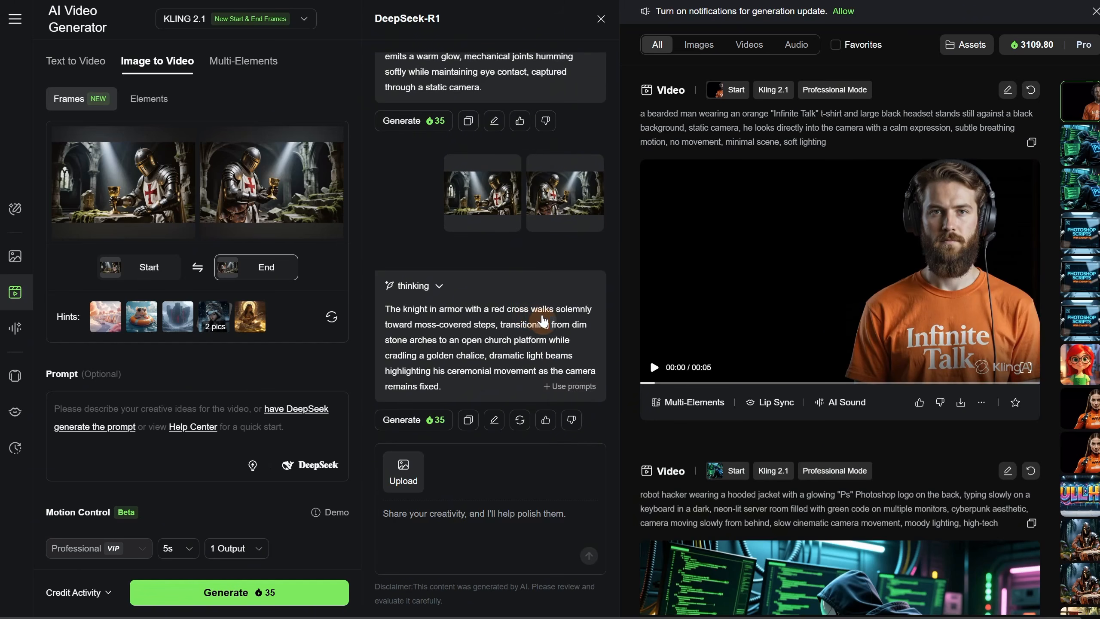
left_click(447, 521)
type("i want the knight to take the chalice and then to walk to the right side")
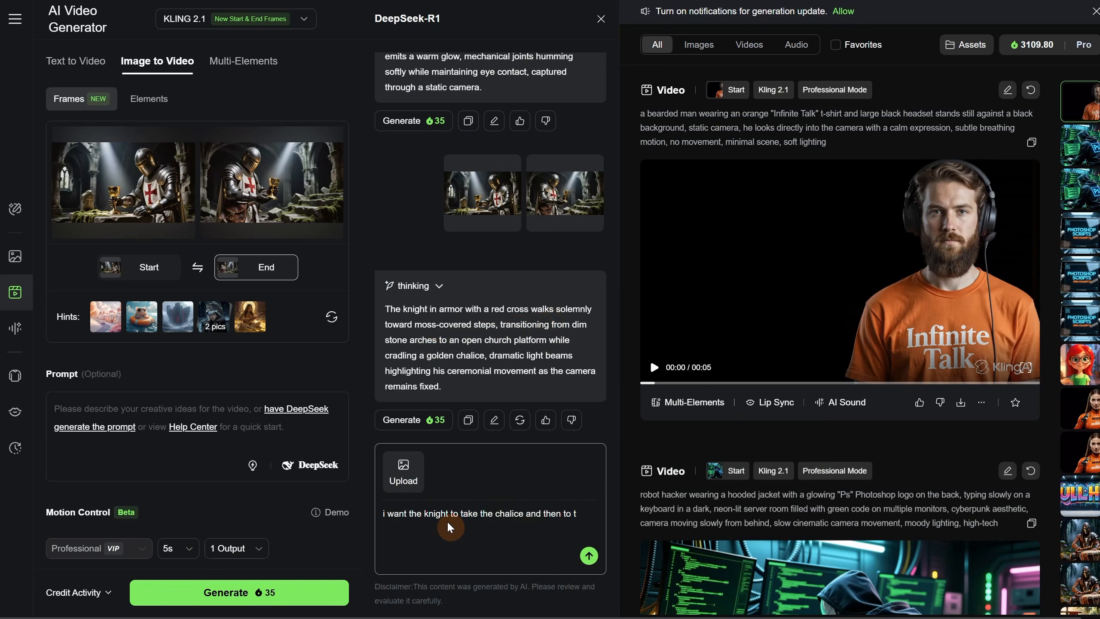
left_click(589, 556)
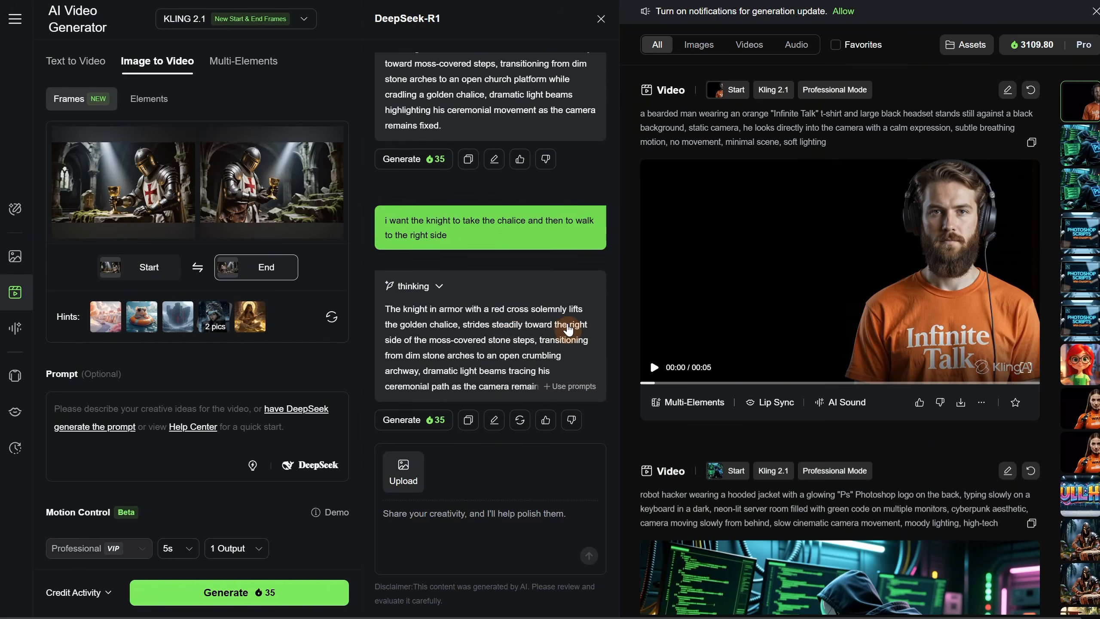
left_click(569, 385)
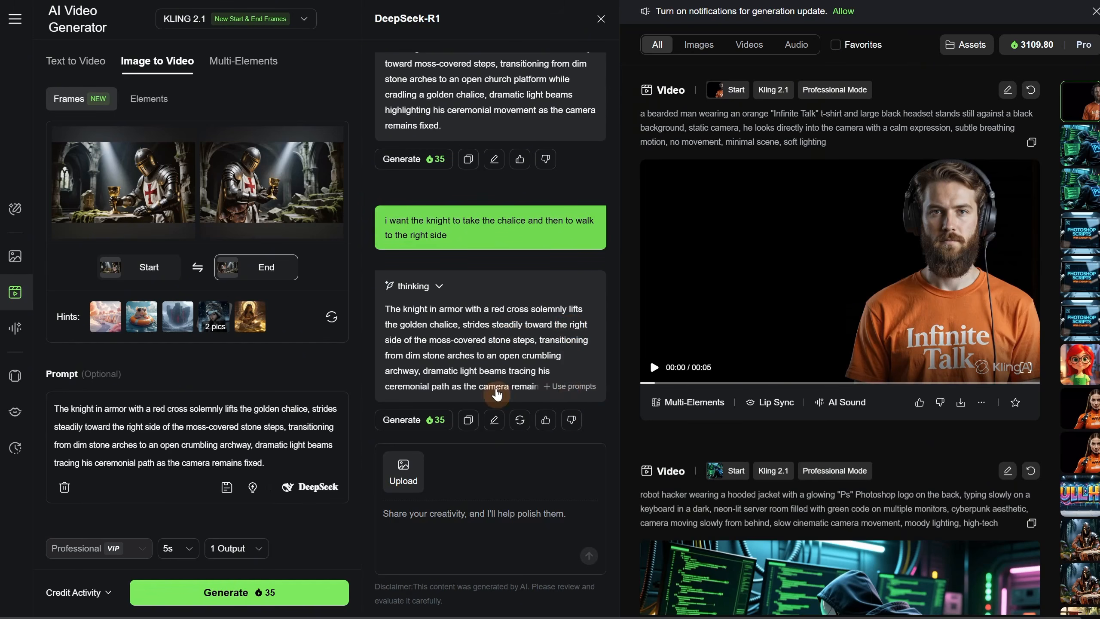
- Turn off sound effects and generate the knight video from the two frames
scroll(270, 428, "down", 2)
scroll(271, 429, "down", 4)
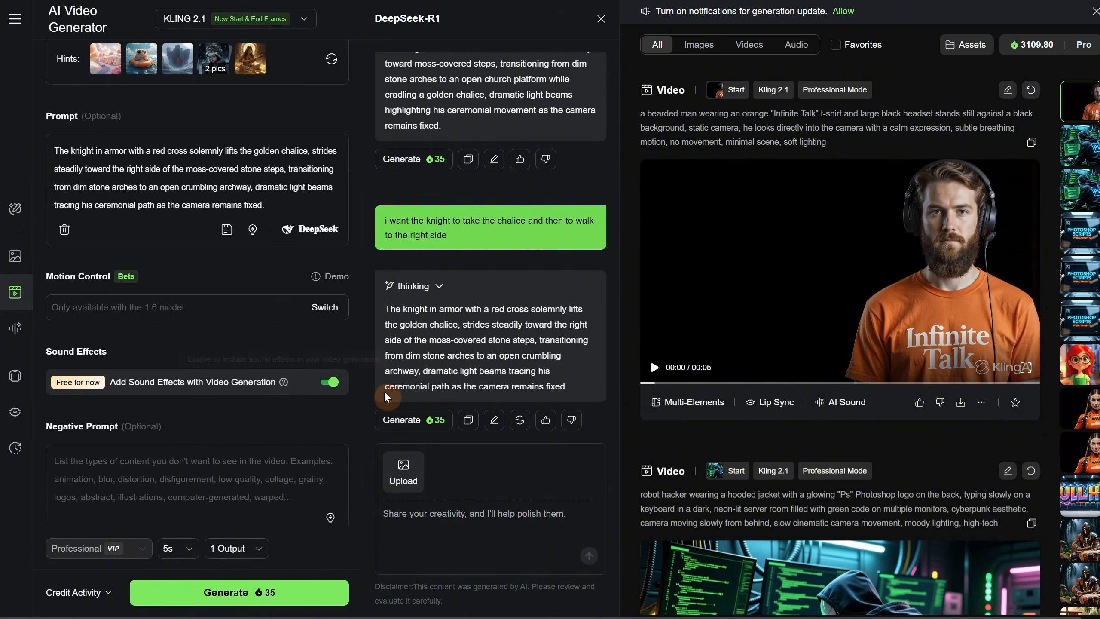
scroll(286, 329, "down", 1)
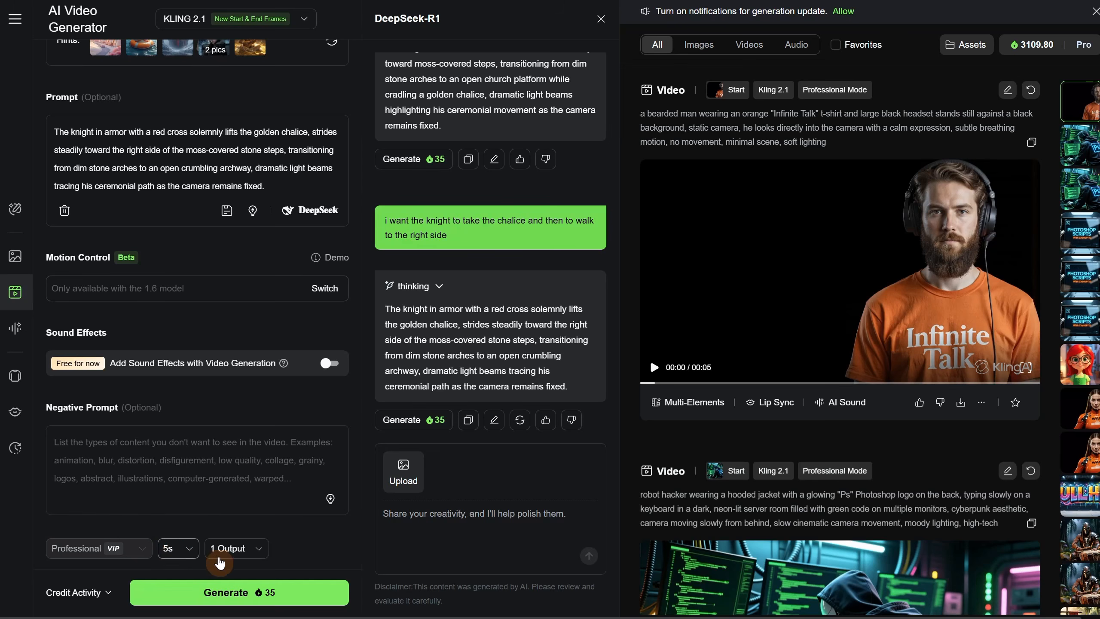
left_click(241, 600)
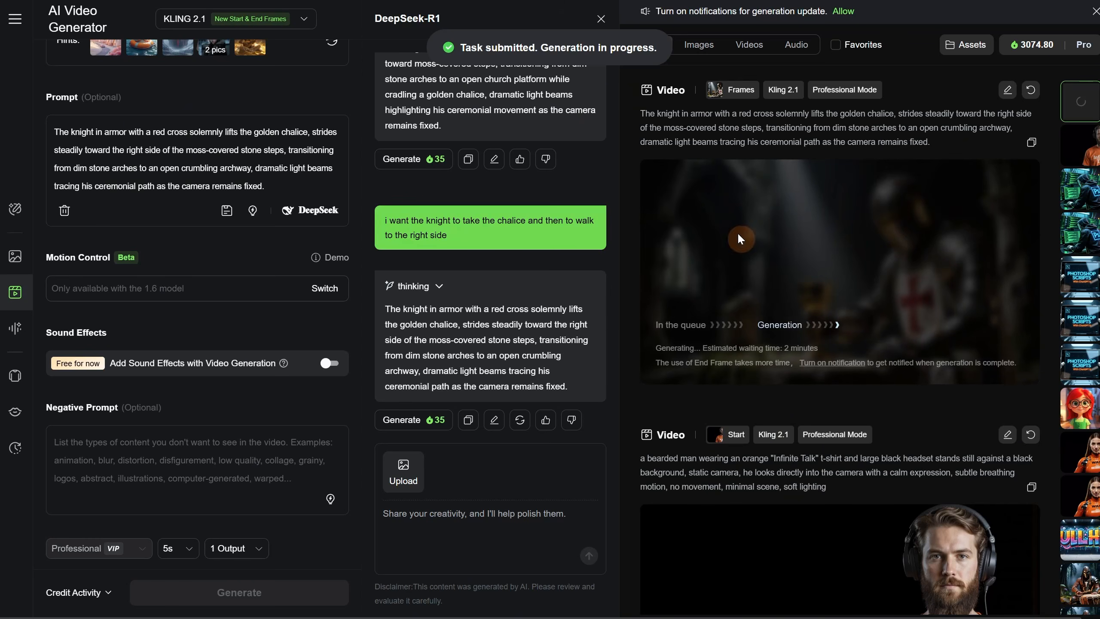
left_click(327, 219)
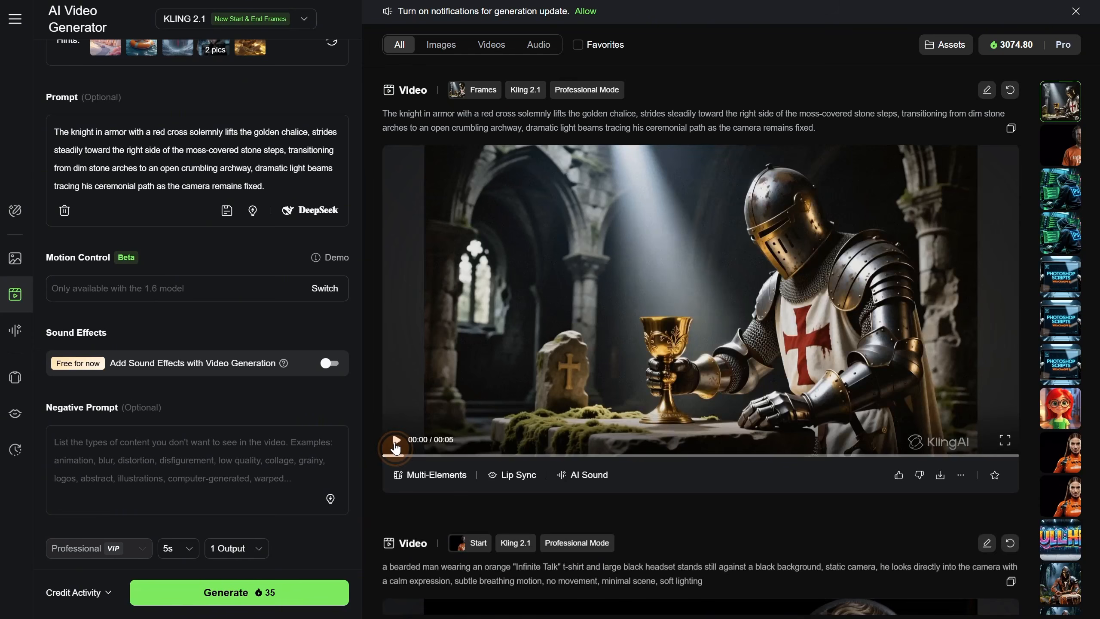
- Play back the newly generated clip of the knight lifting the chalice
left_click(396, 444)
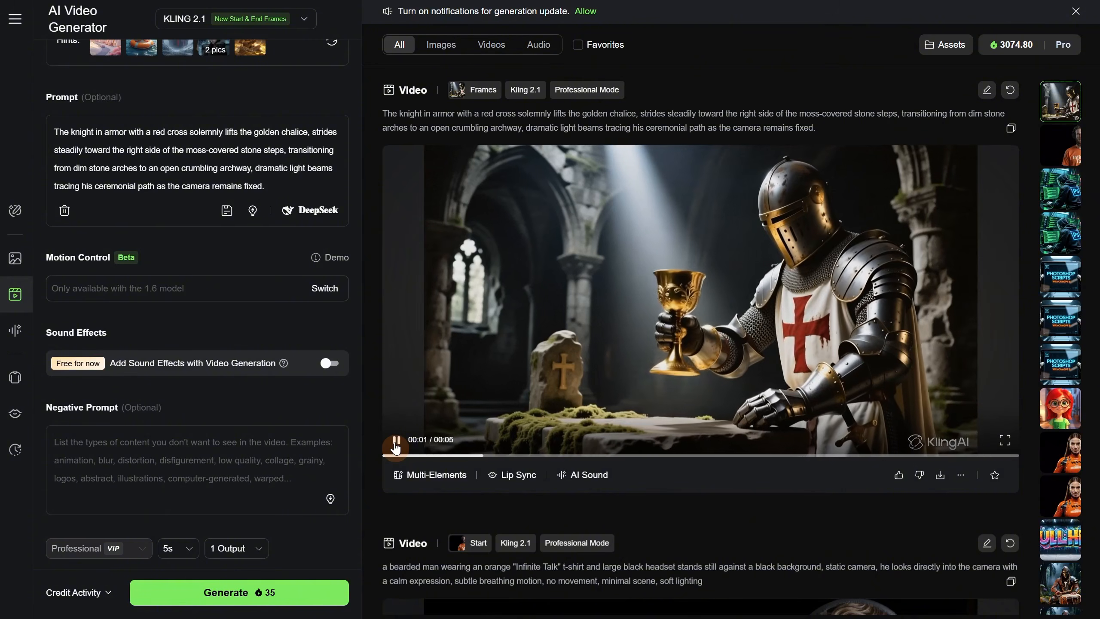
left_click(396, 440)
- Replace the start frame with knight (2).jpg and the end frame with knight (2).png
scroll(166, 122, "up", 6)
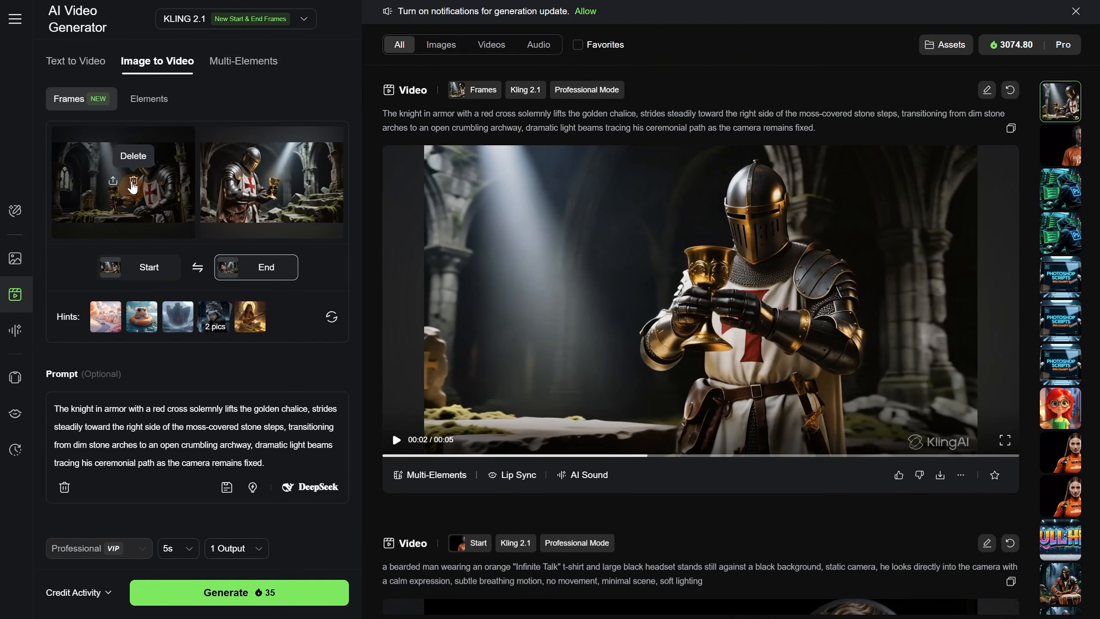
left_click(133, 183)
left_click(207, 186)
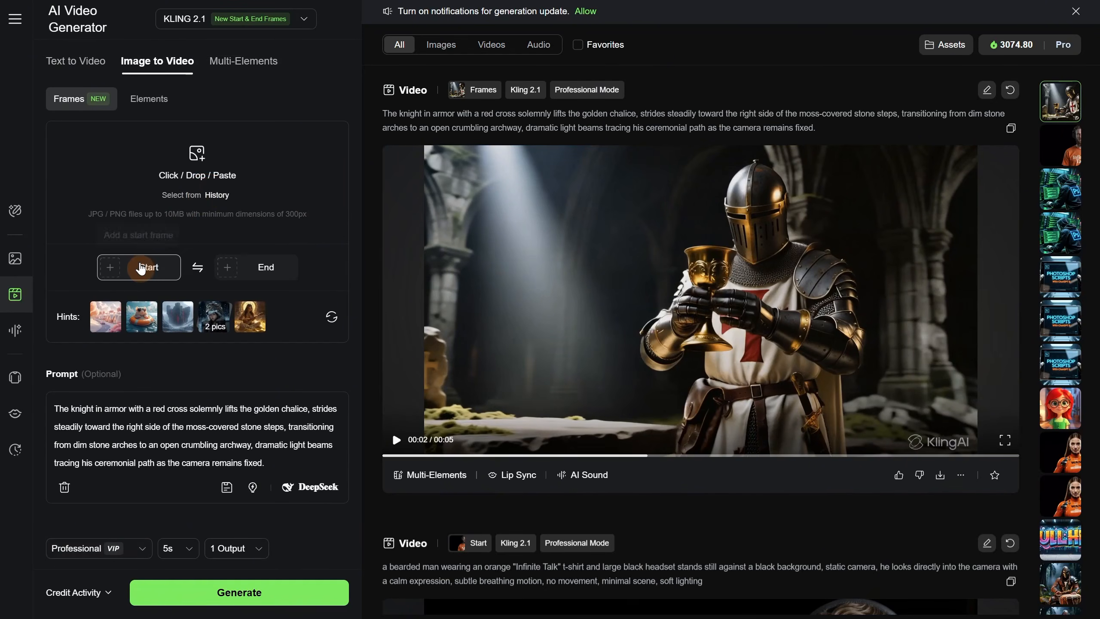
mouse_move(141, 265)
left_click(114, 304)
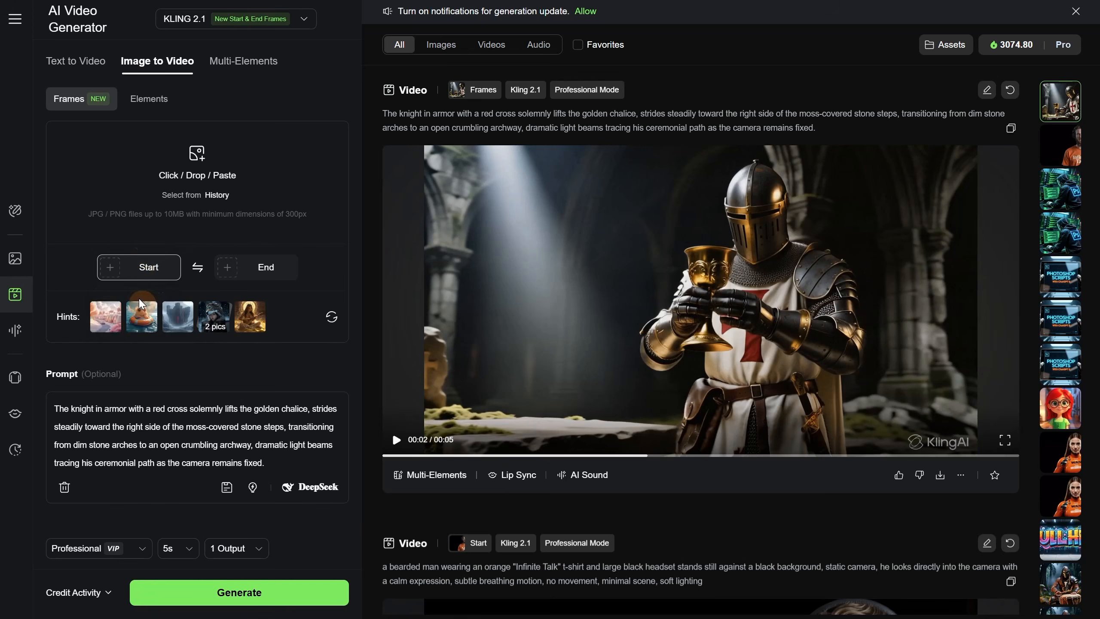
left_click(536, 173)
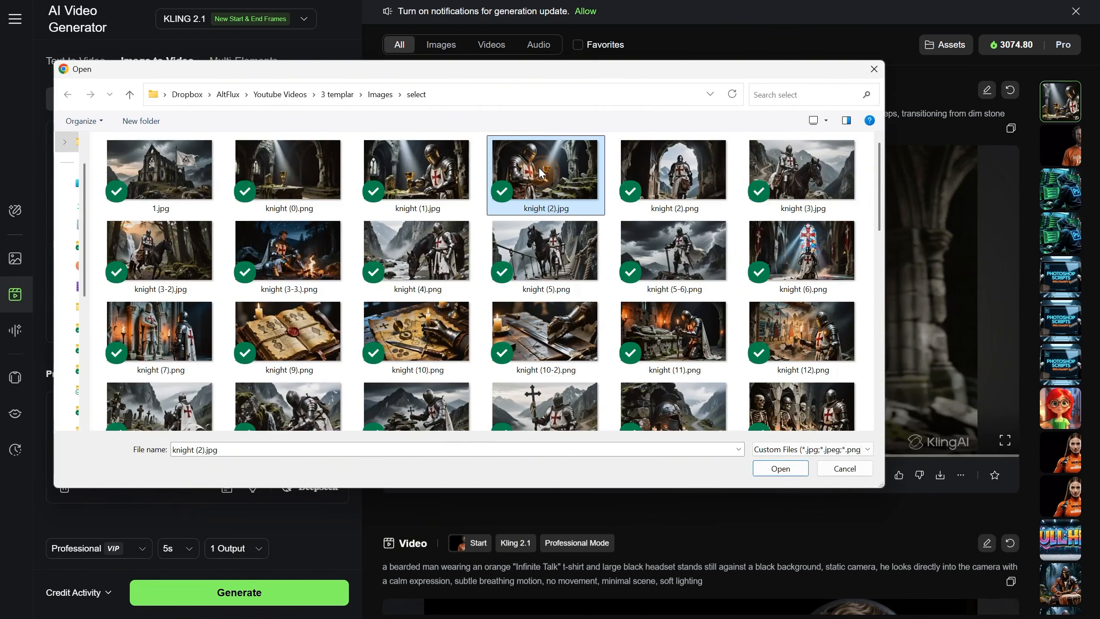
double_click(540, 173)
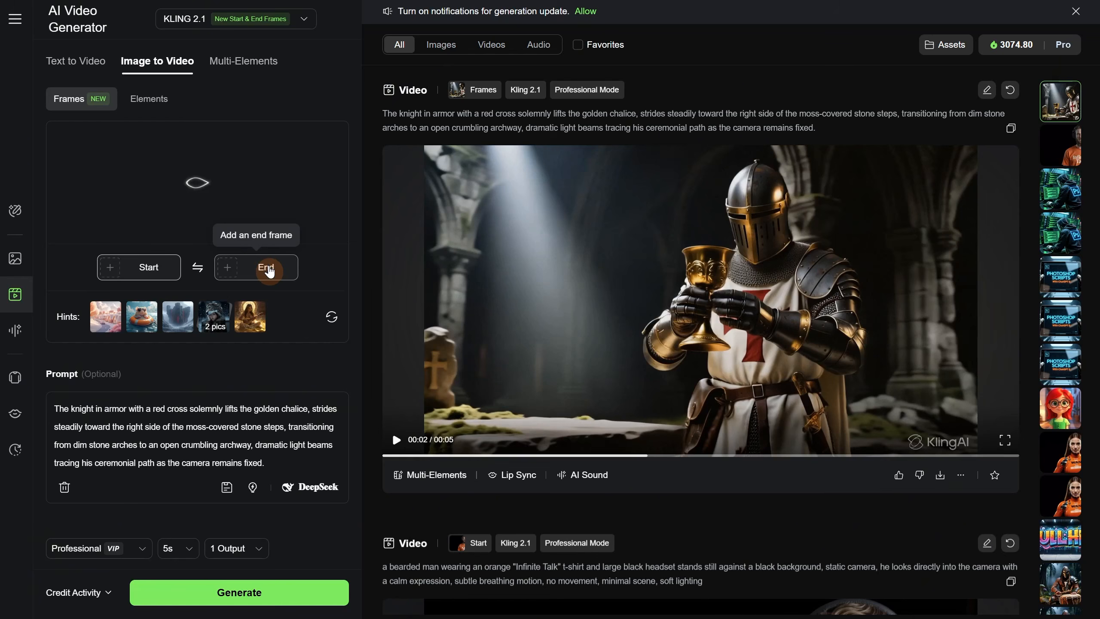
mouse_move(269, 271)
left_click(260, 306)
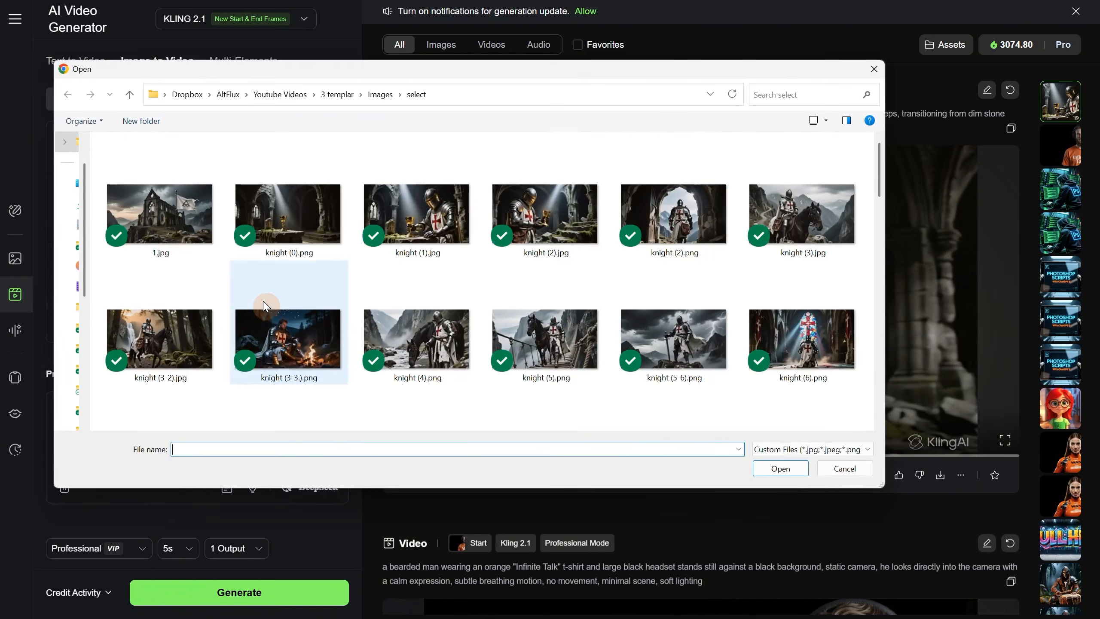
double_click(692, 229)
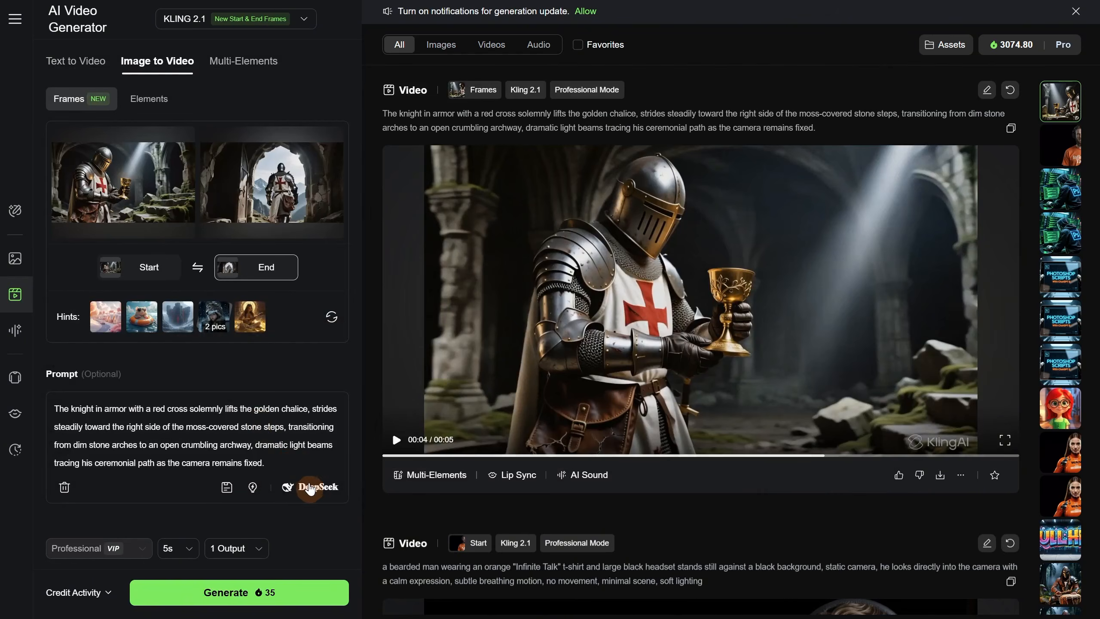
- Request a DeepSeek prompt for "the knight put the chalice in the bag and walk out the door" and use it as the video prompt
left_click(317, 493)
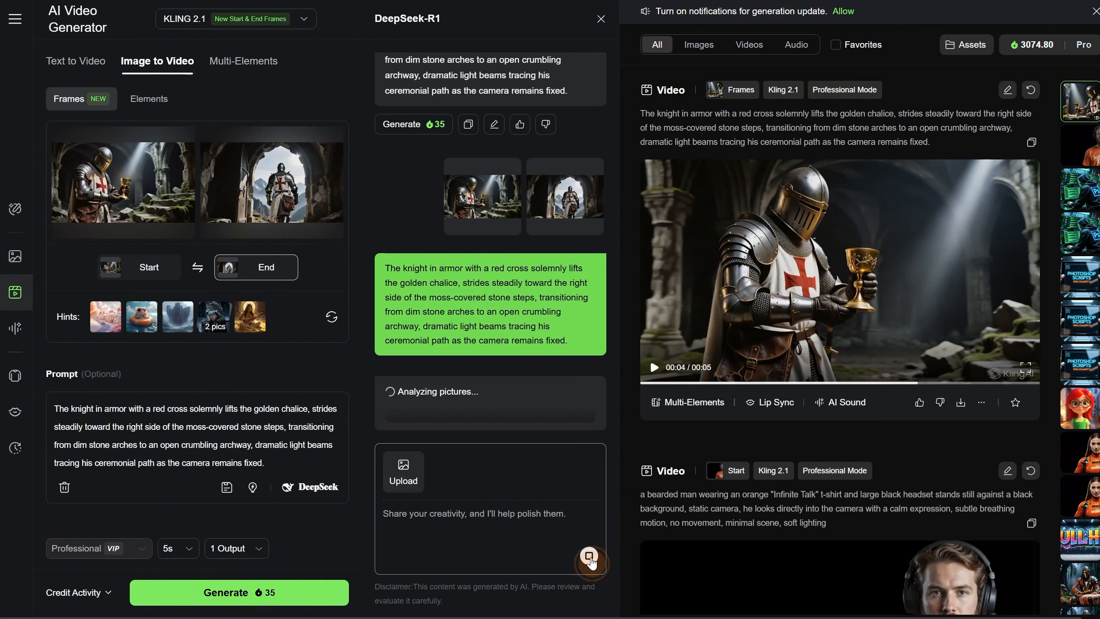
left_click(589, 559)
left_click(458, 516)
type("th")
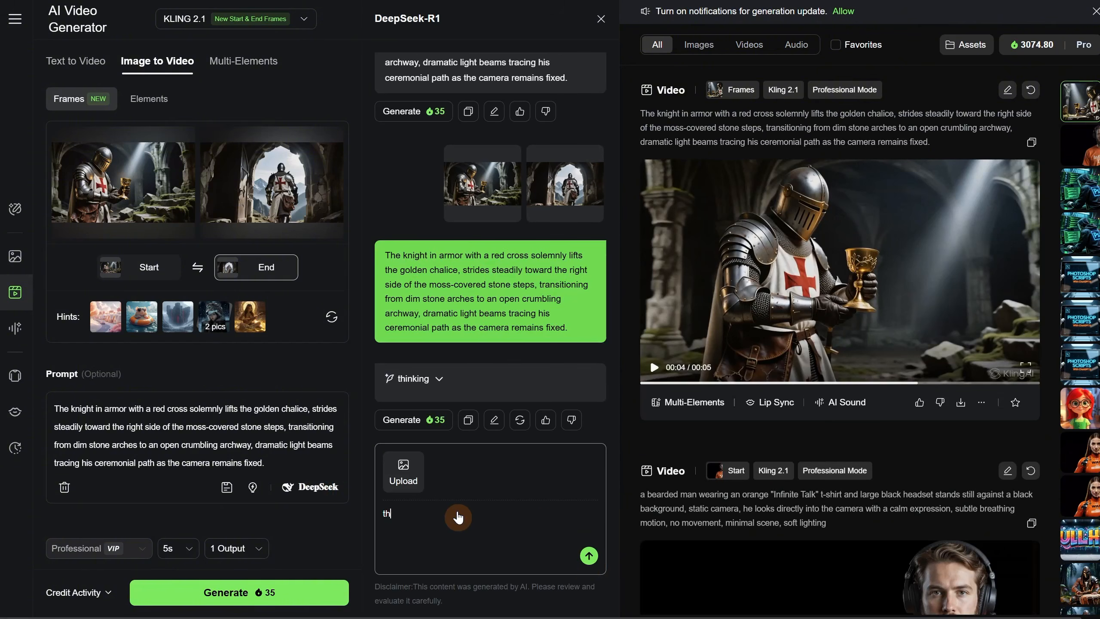
left_click(589, 555)
left_click(576, 423)
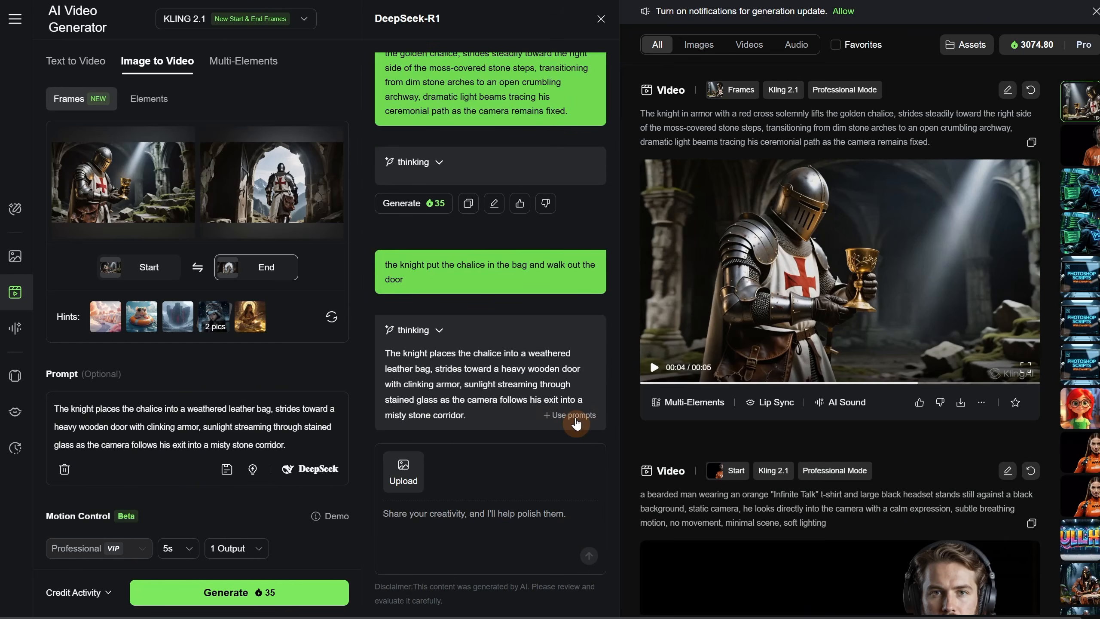
- Generate the video of the knight leaving through the door and play the result
left_click(232, 597)
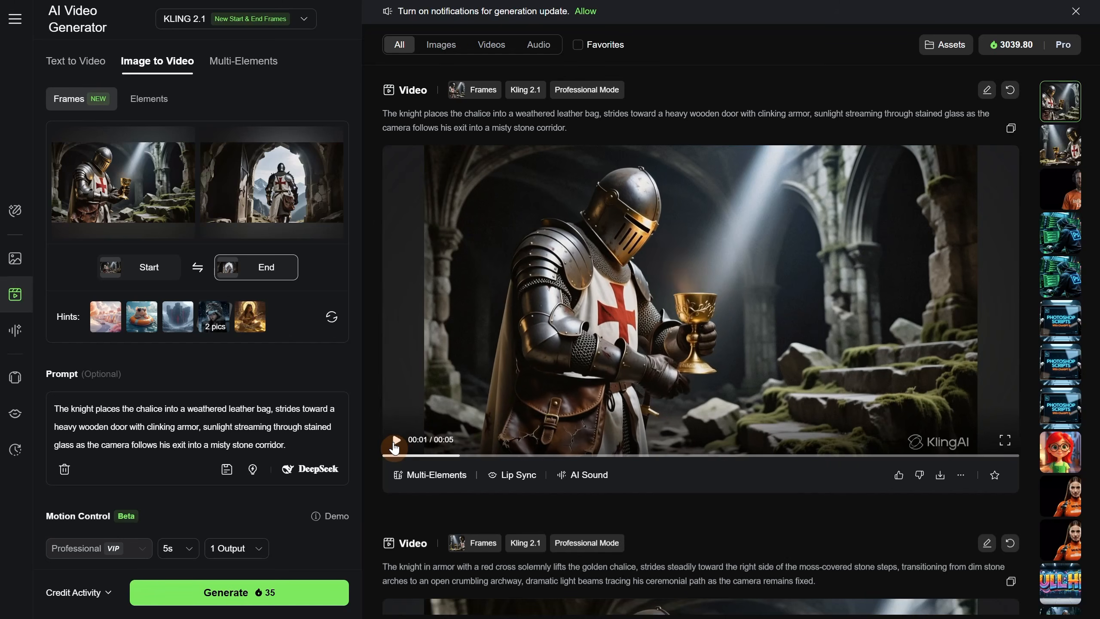
left_click(395, 447)
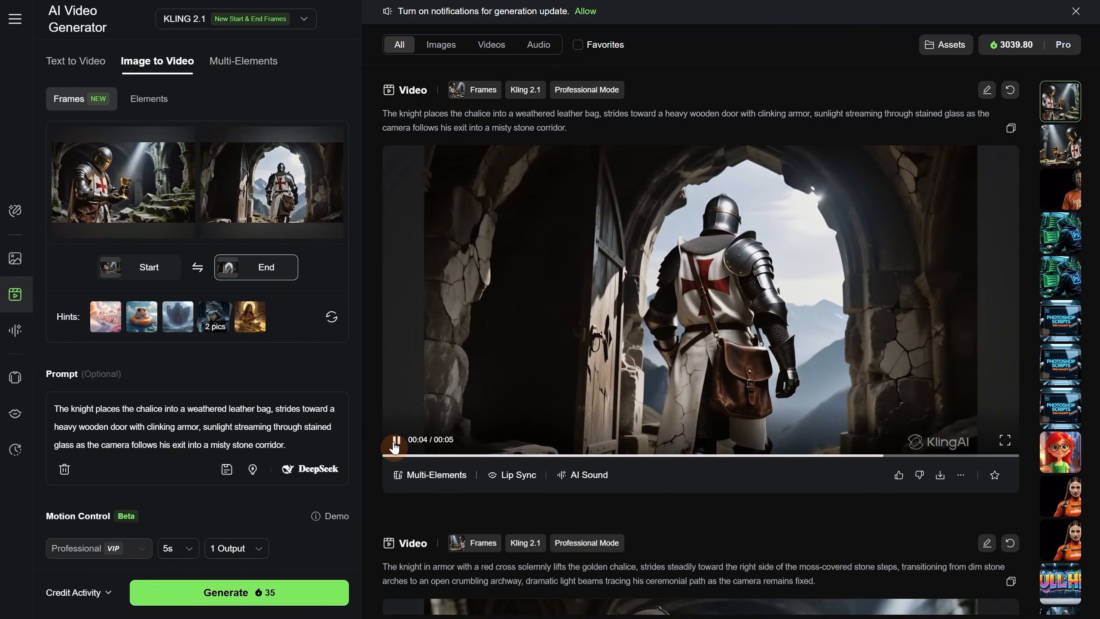
left_click(393, 446)
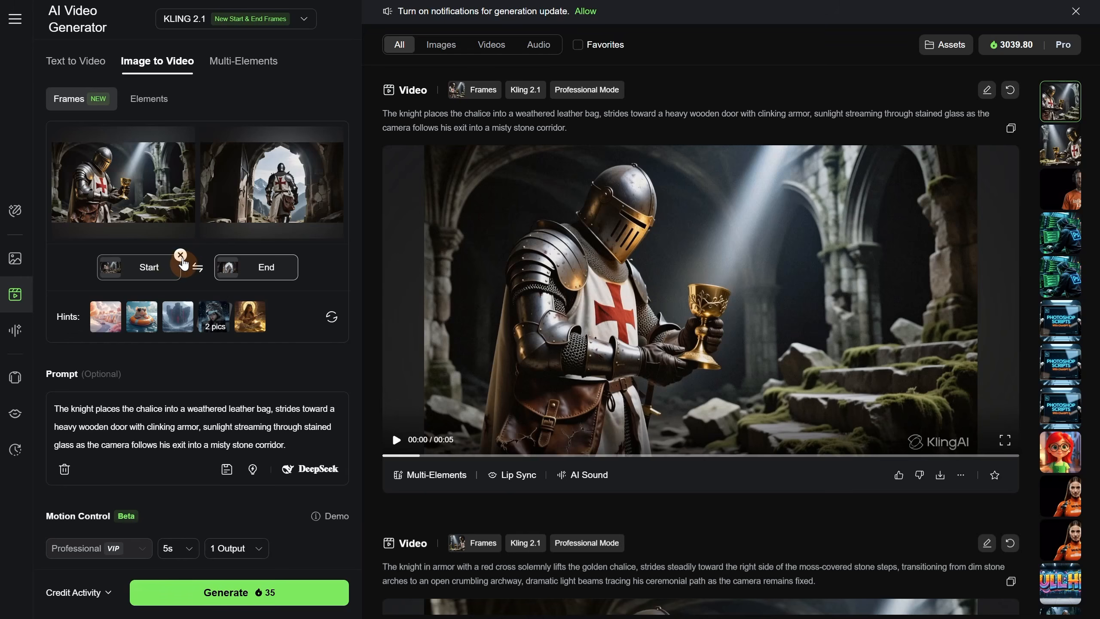
- Replace the start frame with knight (2).png and the end frame with knight (3).jpg
left_click(180, 255)
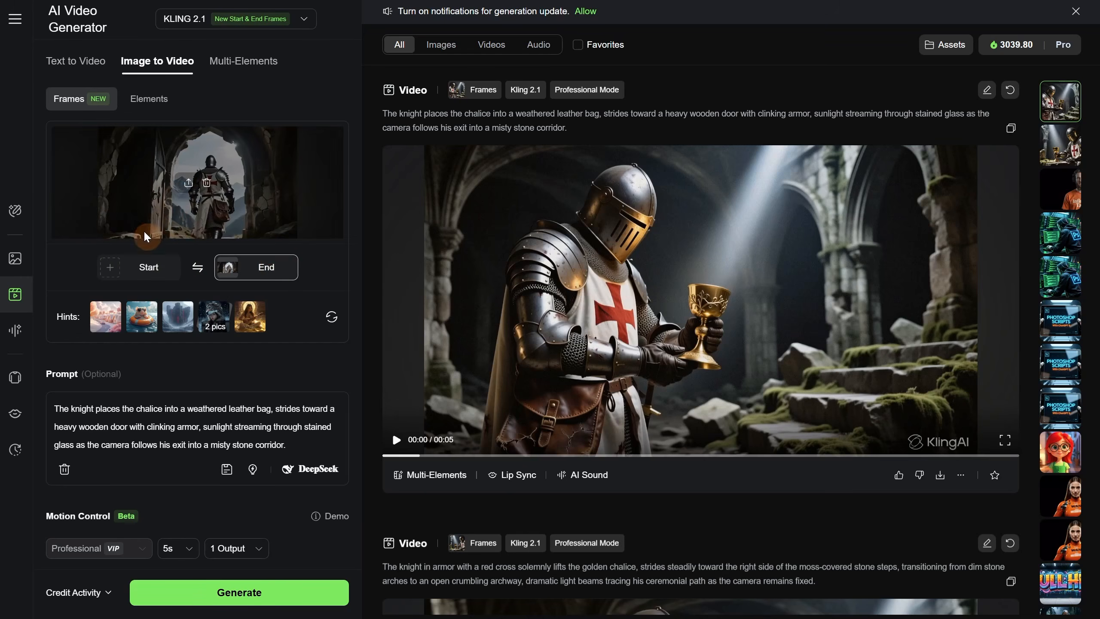
left_click(205, 191)
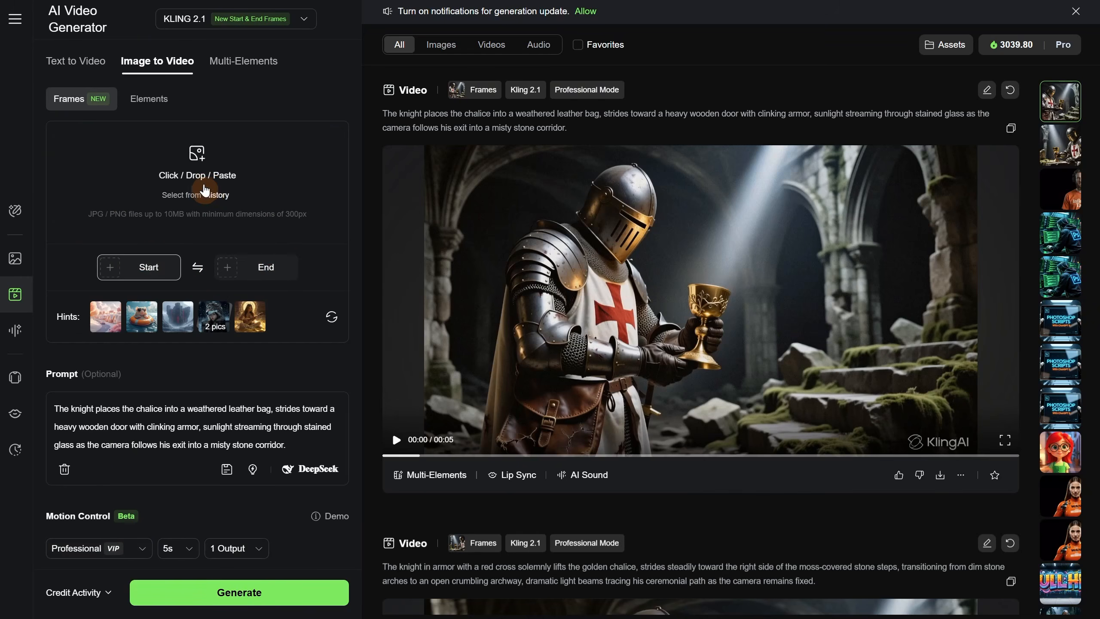
left_click(172, 181)
double_click(673, 214)
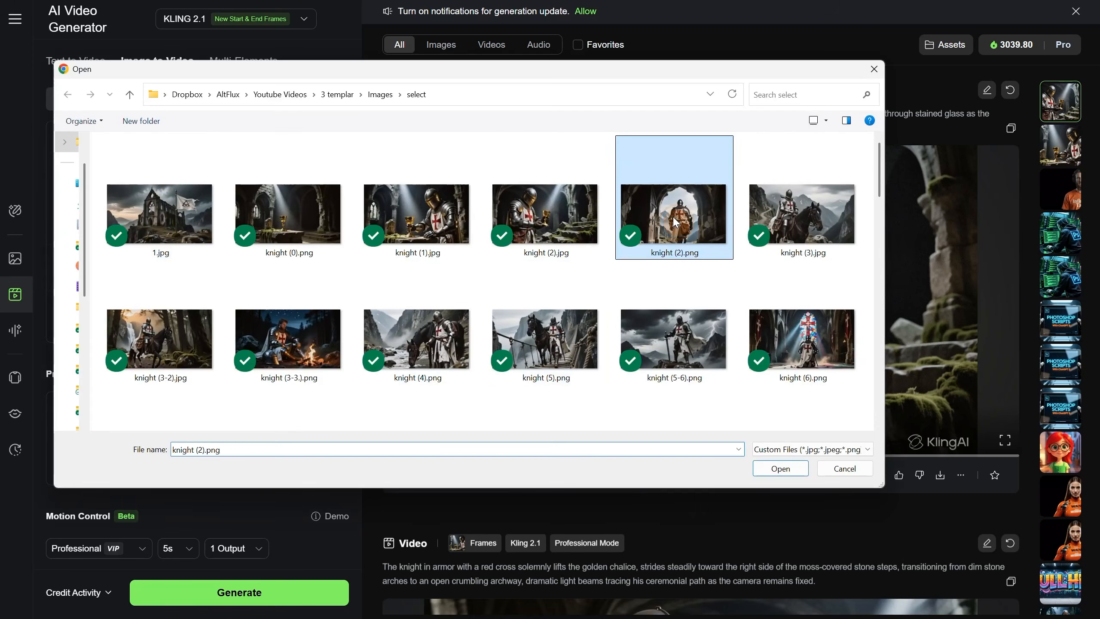
double_click(793, 234)
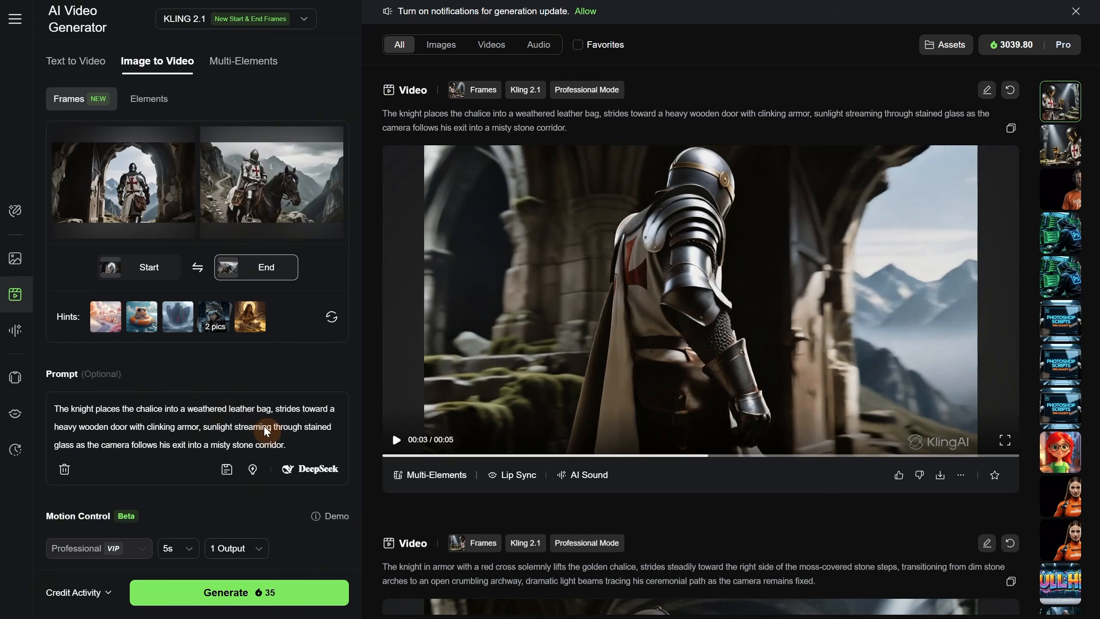
- Generate and play a video using a DeepSeek prompt for "the knight get out through that door and then he ride a horse"
left_click(310, 468)
type("the knight get out through that door and then he ride a horse")
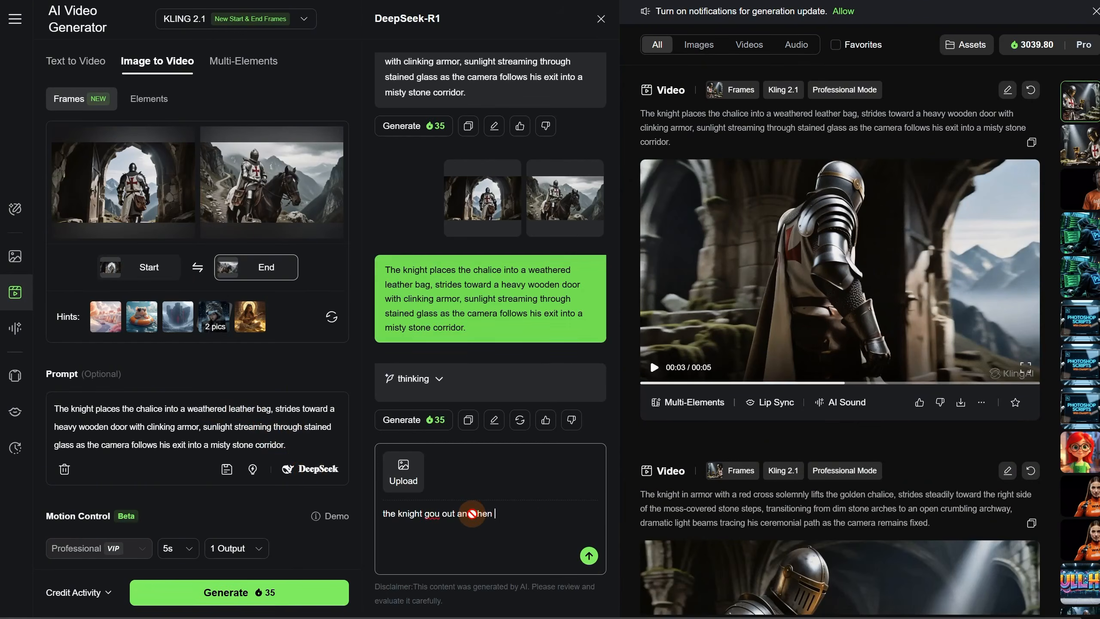
key("Return")
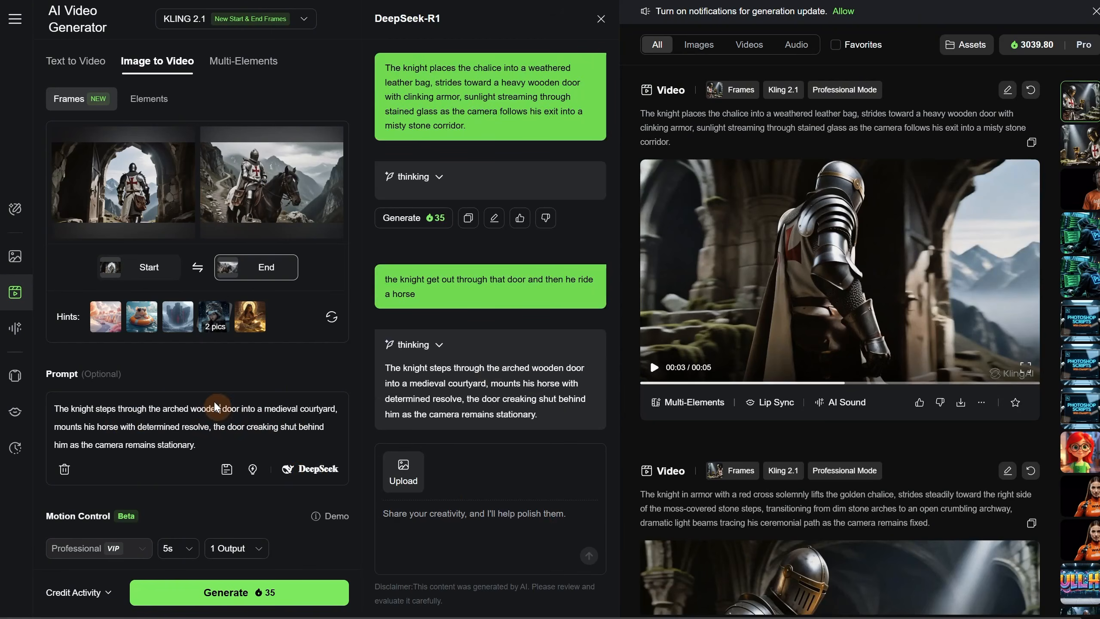
left_click(263, 427)
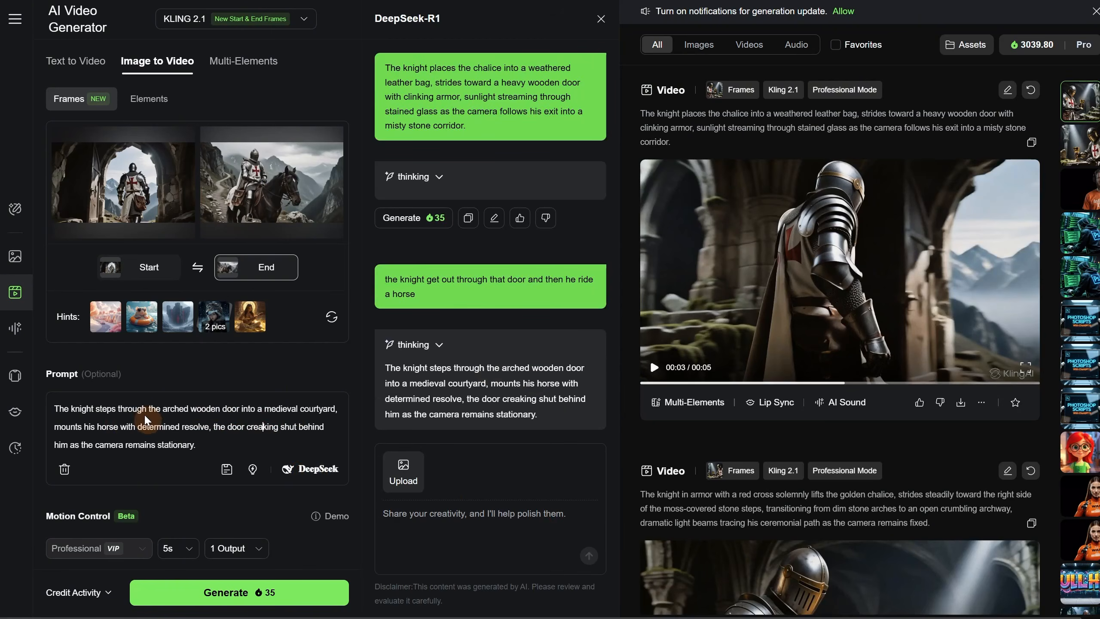
left_click(263, 600)
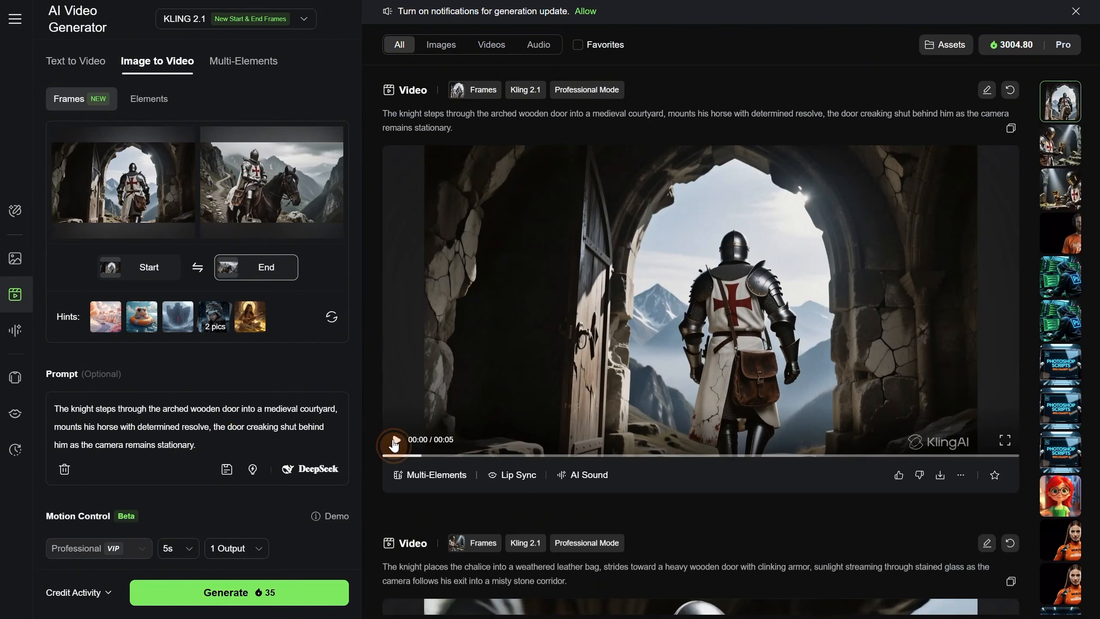
left_click(393, 442)
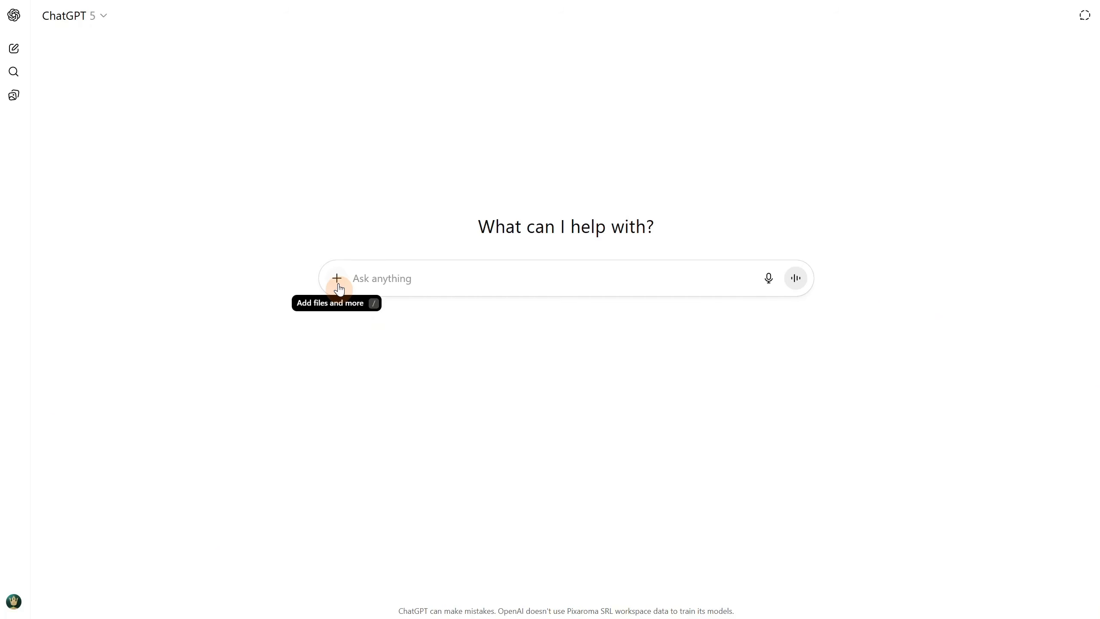
- Switch to ChatGPT and attach the images of the knight in the doorway and the knight on horseback
left_click(337, 279)
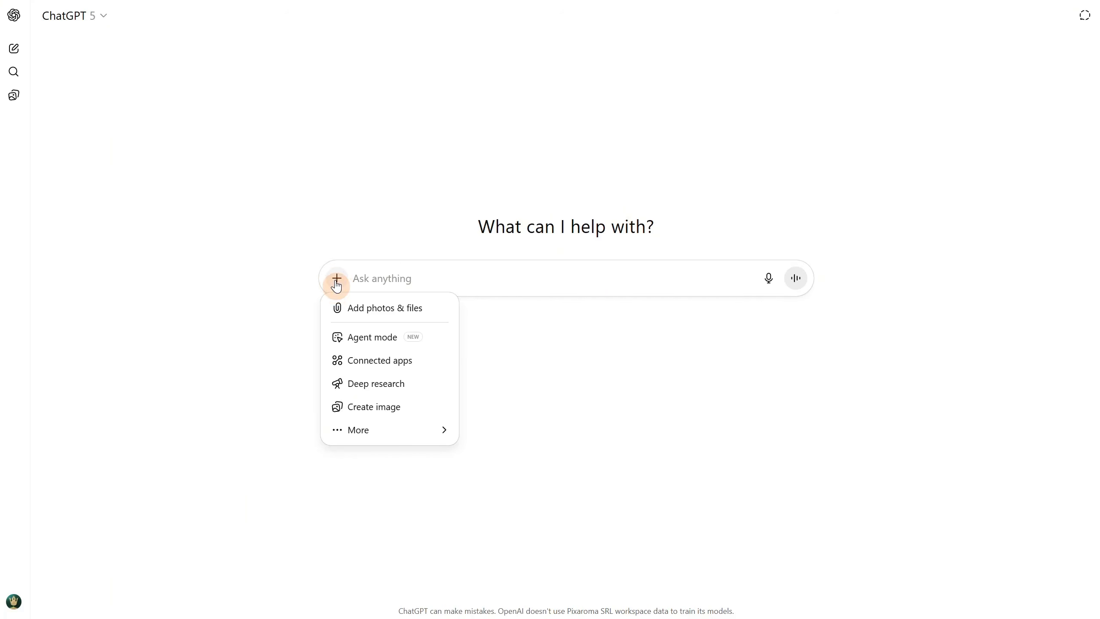
left_click(395, 309)
left_click(395, 270, "shift")
left_click(780, 468)
left_click(392, 325)
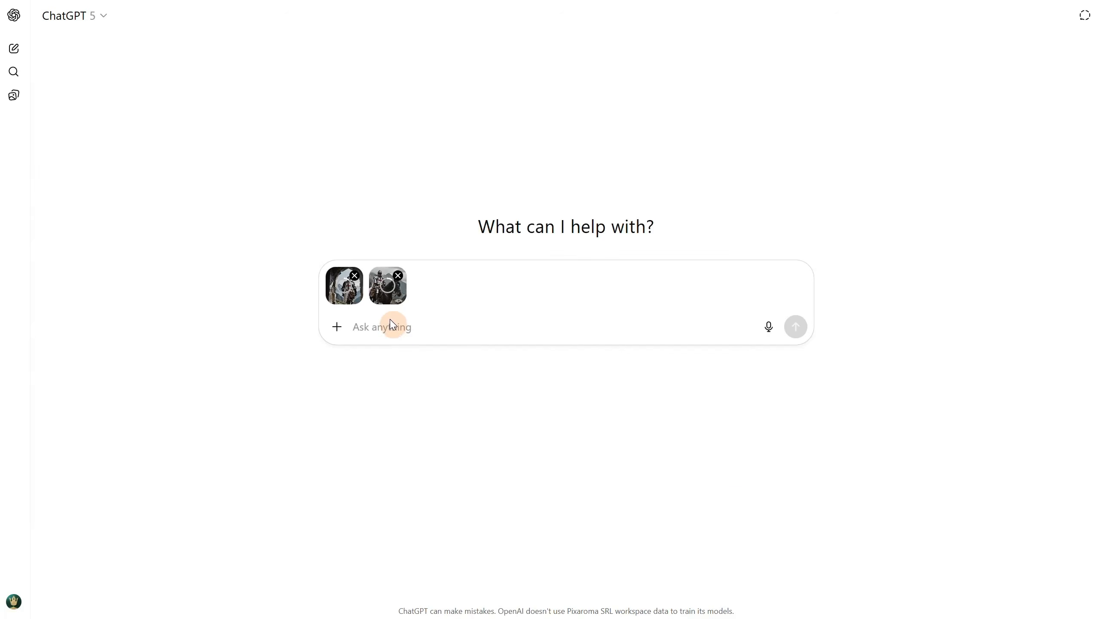
- Ask for a Kling AI video prompt with a natural cinematic transition of the knight going out the door and jumping on a horse
type("I want a video prompt for kling ai")
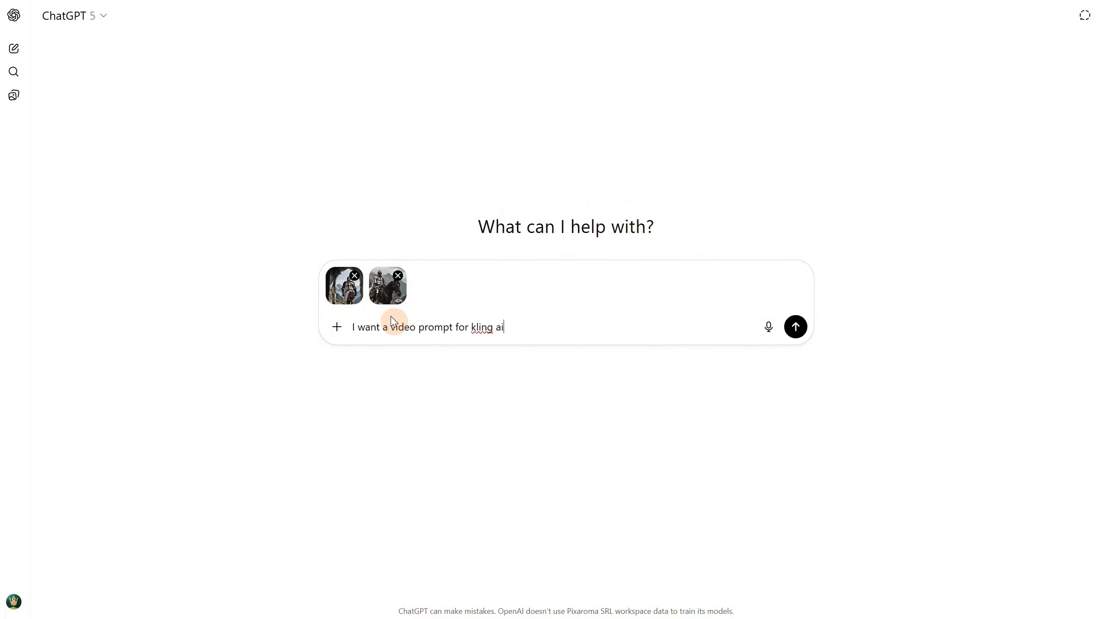
type(", for this transition, i want a natural cinematic transition from")
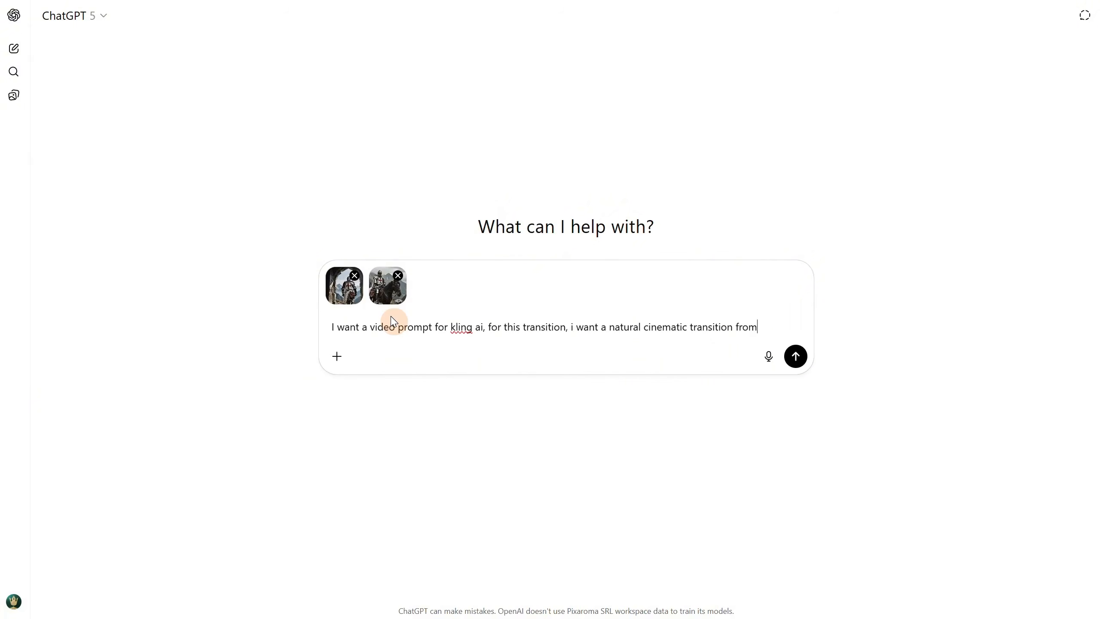
type(" the knight that go out the door and then he jump on a horse")
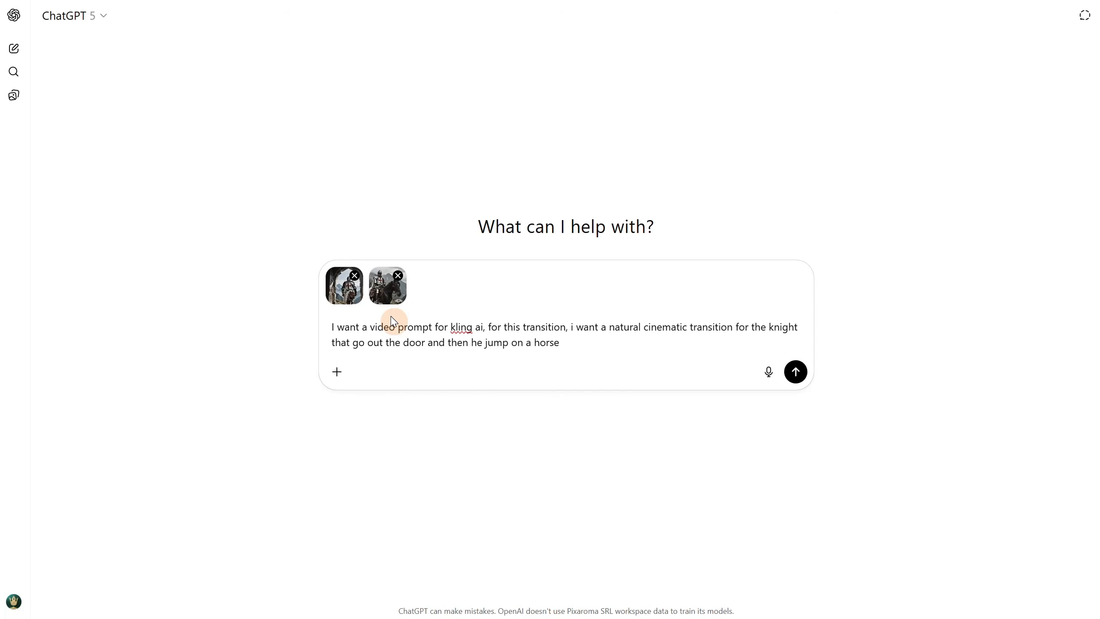
key("Return")
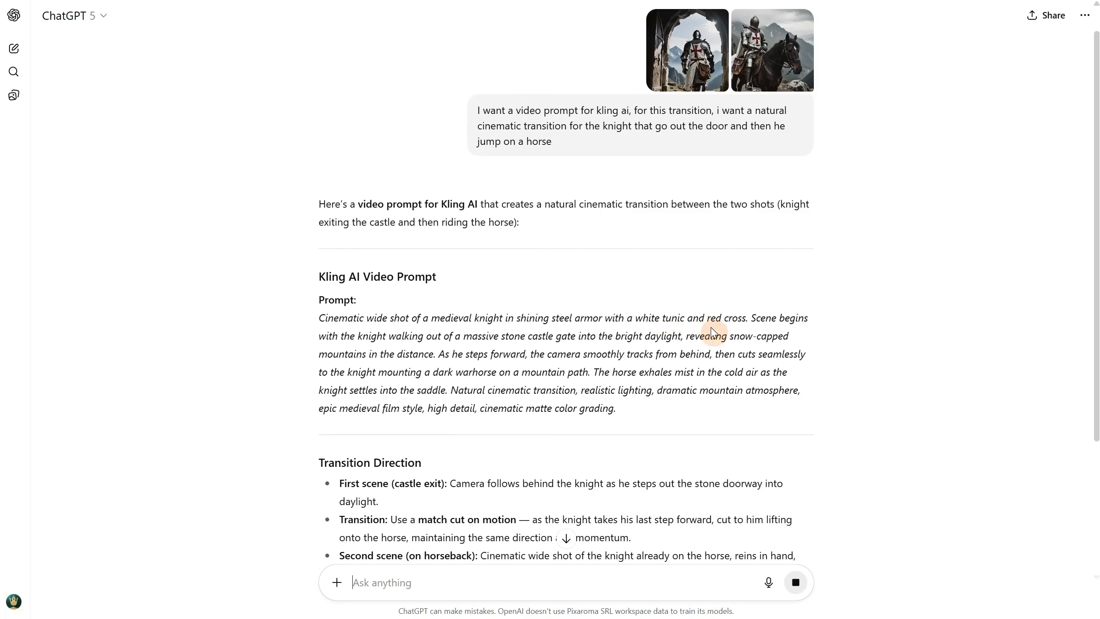
- Copy the cinematic wide shot prompt into Kling's video prompt and generate the 5-second video
triple_click(623, 329)
key("ctrl+c")
right_click(623, 375)
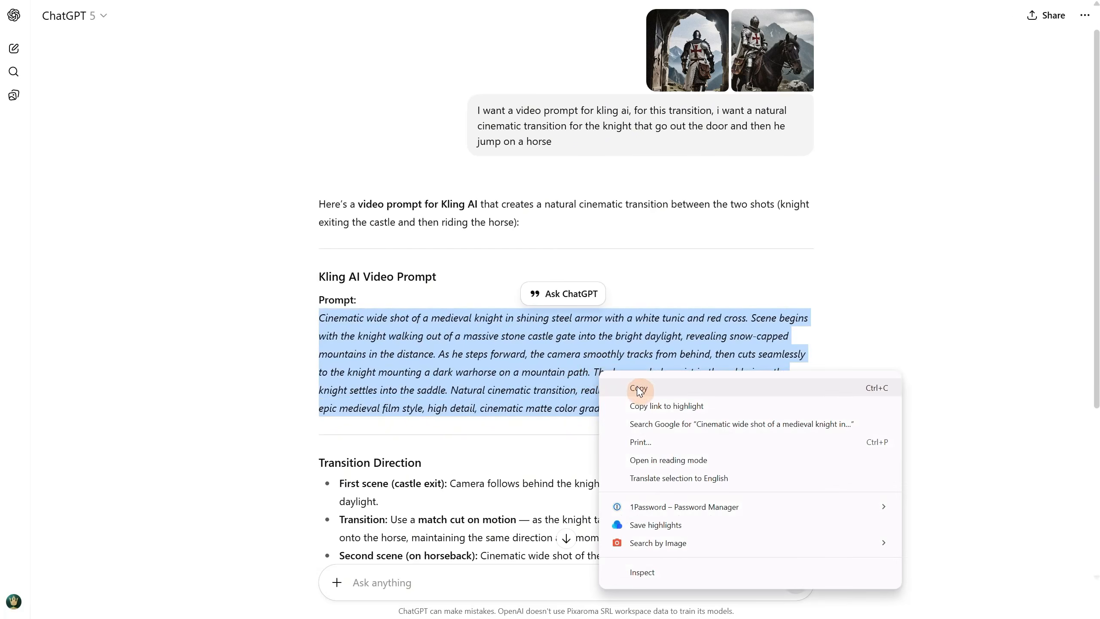
left_click(638, 388)
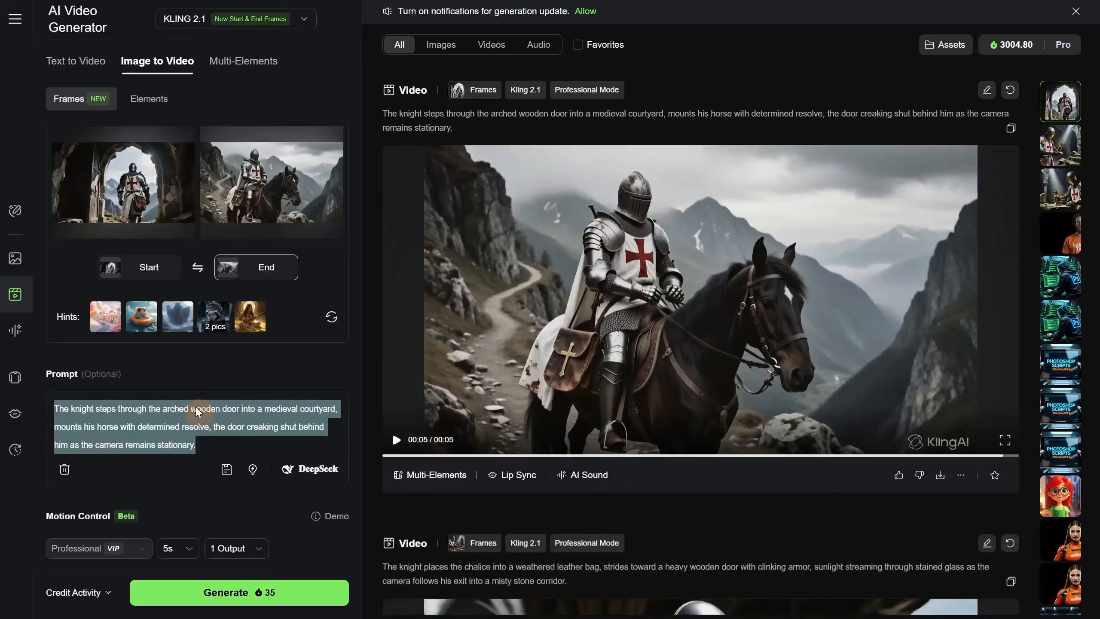
key("ctrl+v")
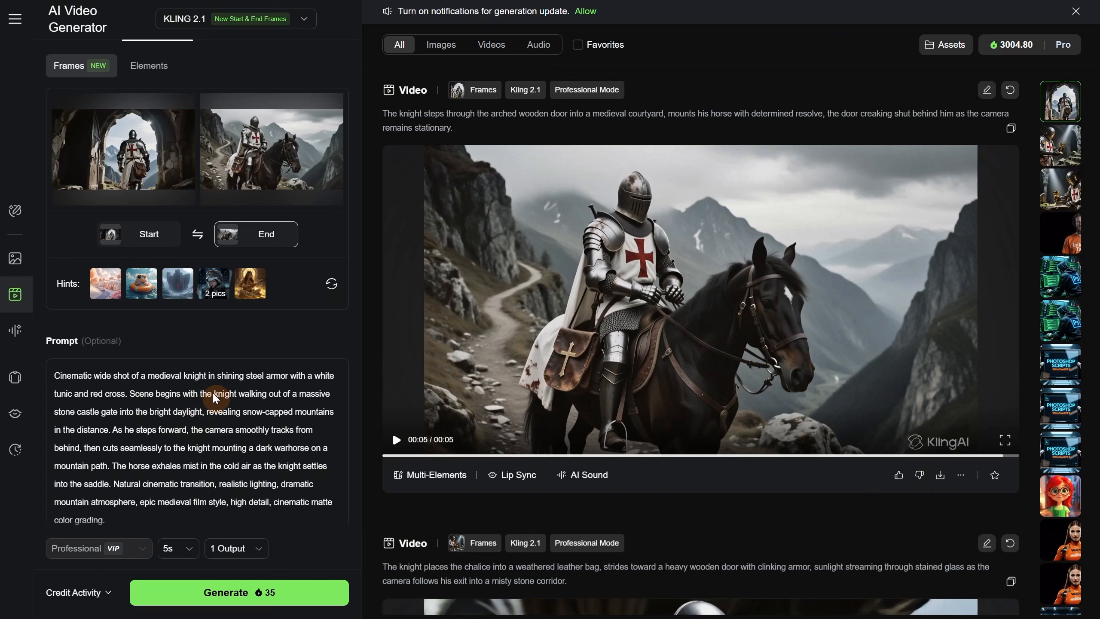
left_click(229, 591)
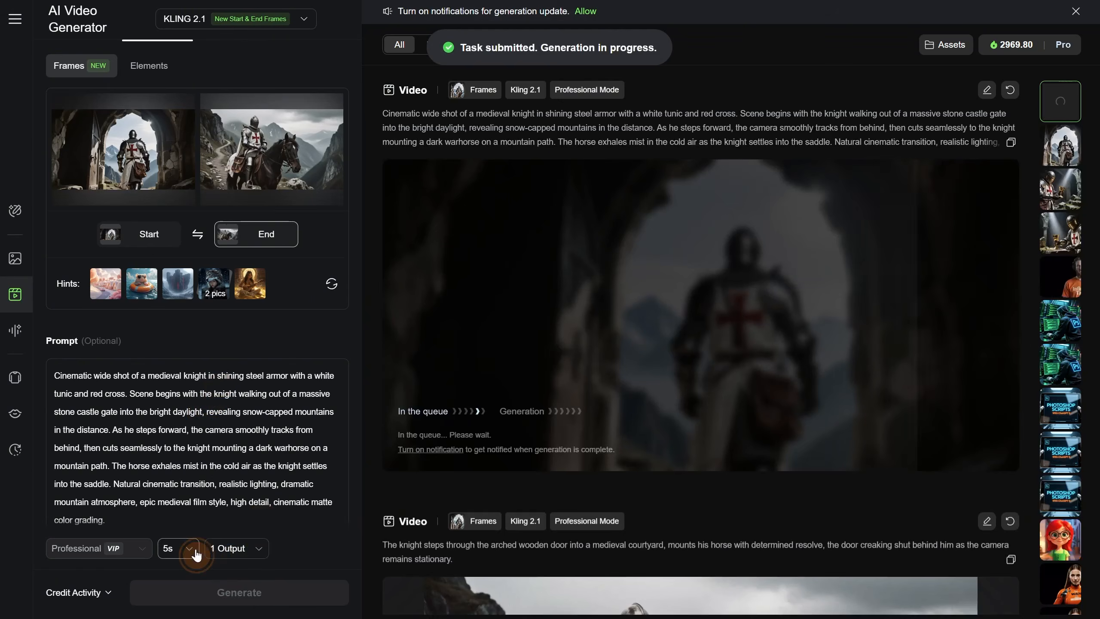
- Generate a 10-second version with the same frames and prompt, and view the resulting videos
left_click(184, 549)
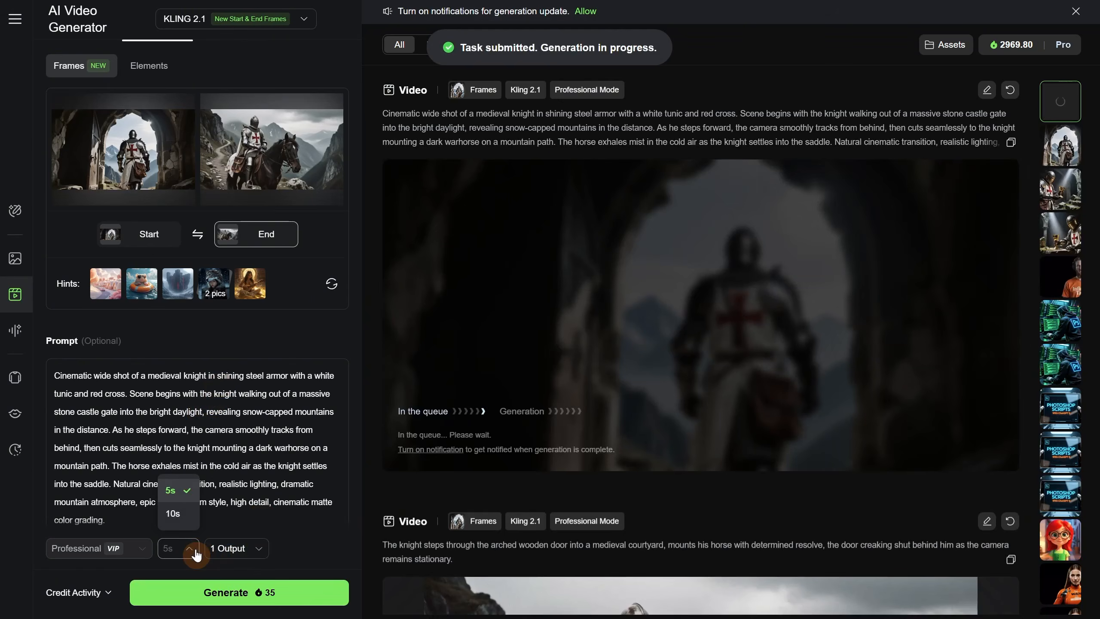
left_click(172, 515)
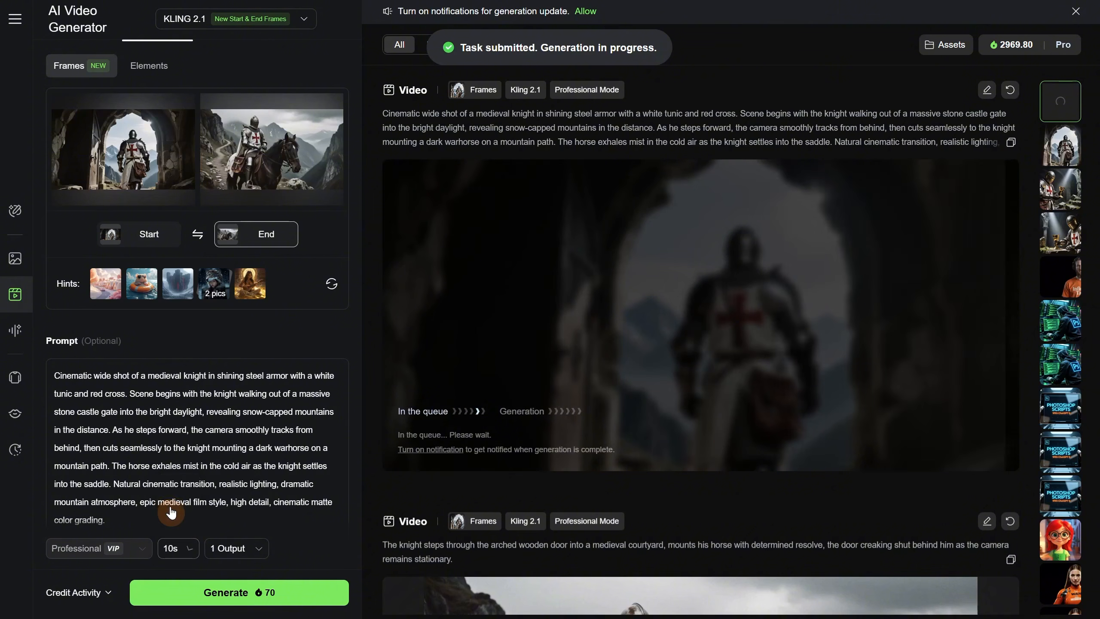
left_click(229, 589)
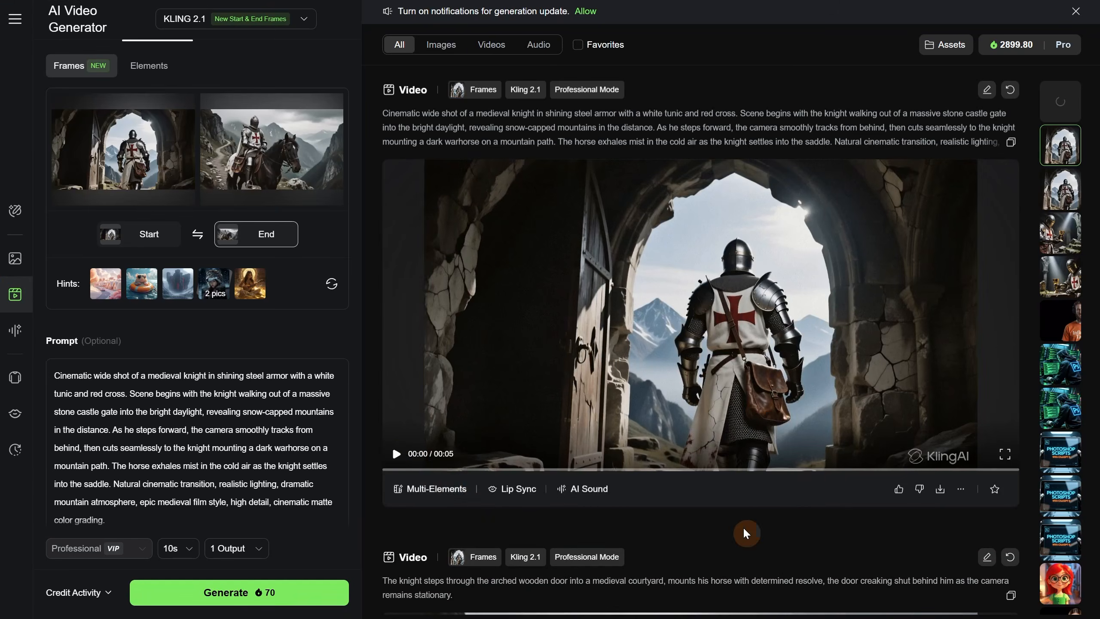
left_click(396, 455)
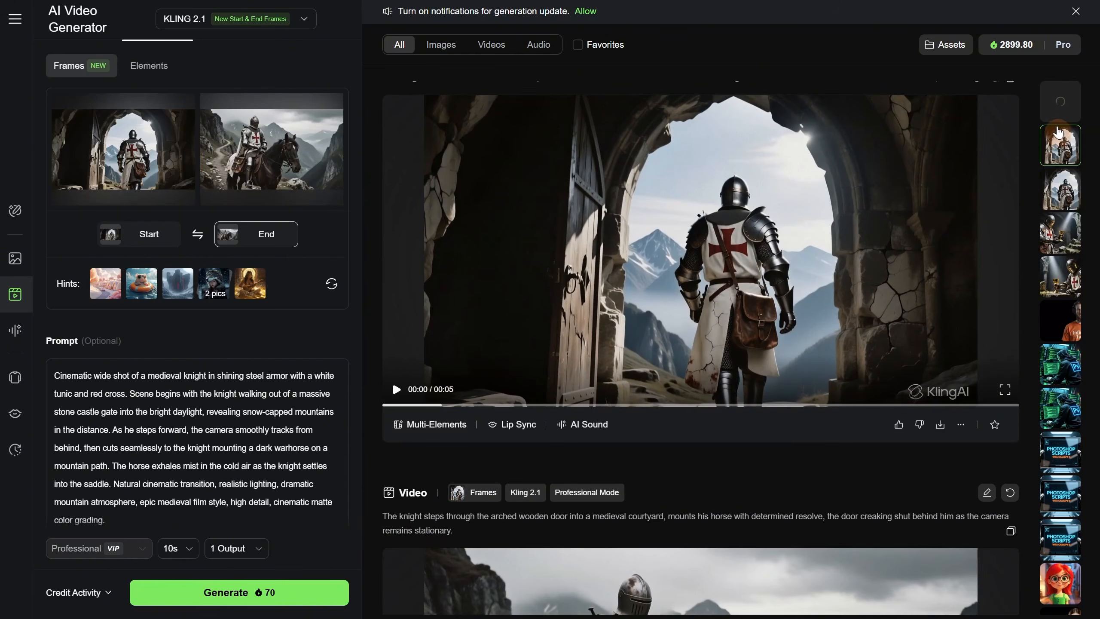
left_click(1060, 101)
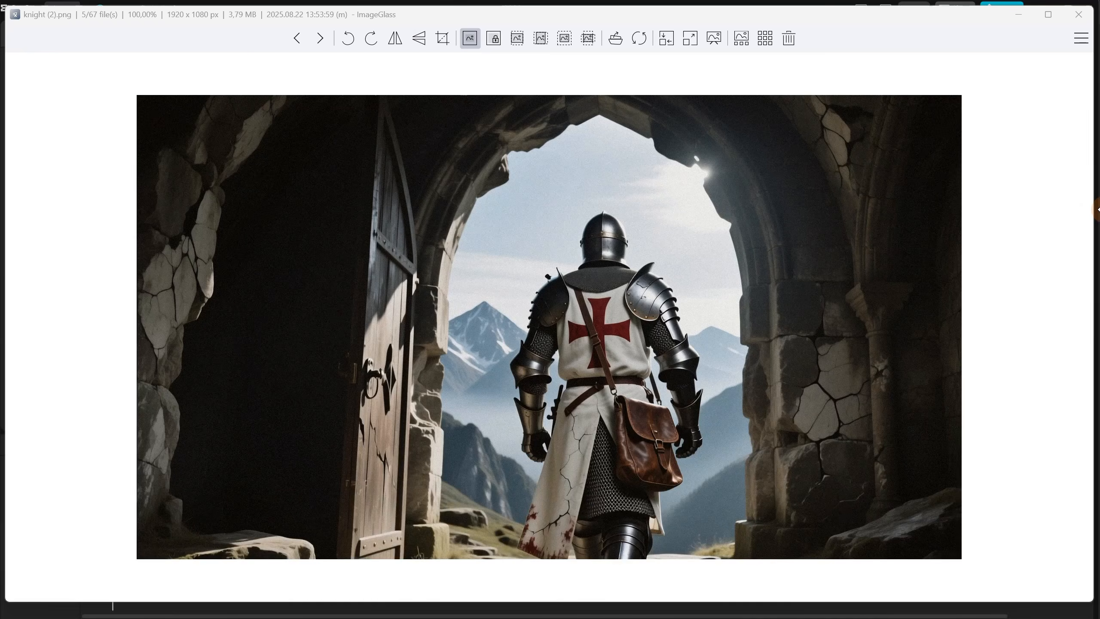
- Switch to CapCut, skim through the assembled knight clips and play the whole timeline from the start
key("alt+Tab")
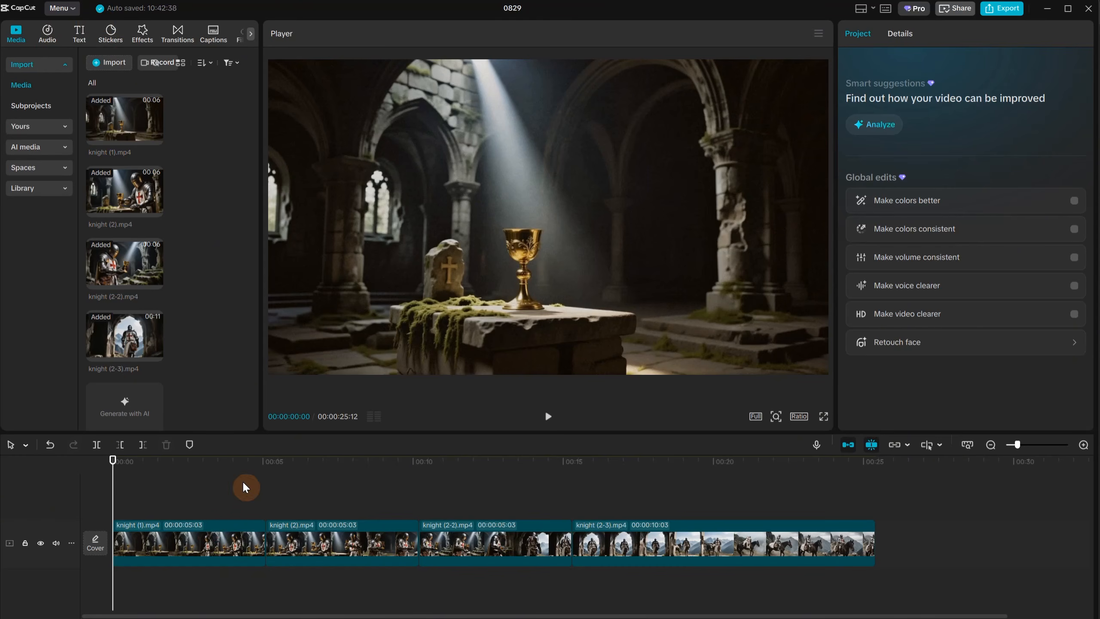
left_click(351, 483)
left_click(501, 483)
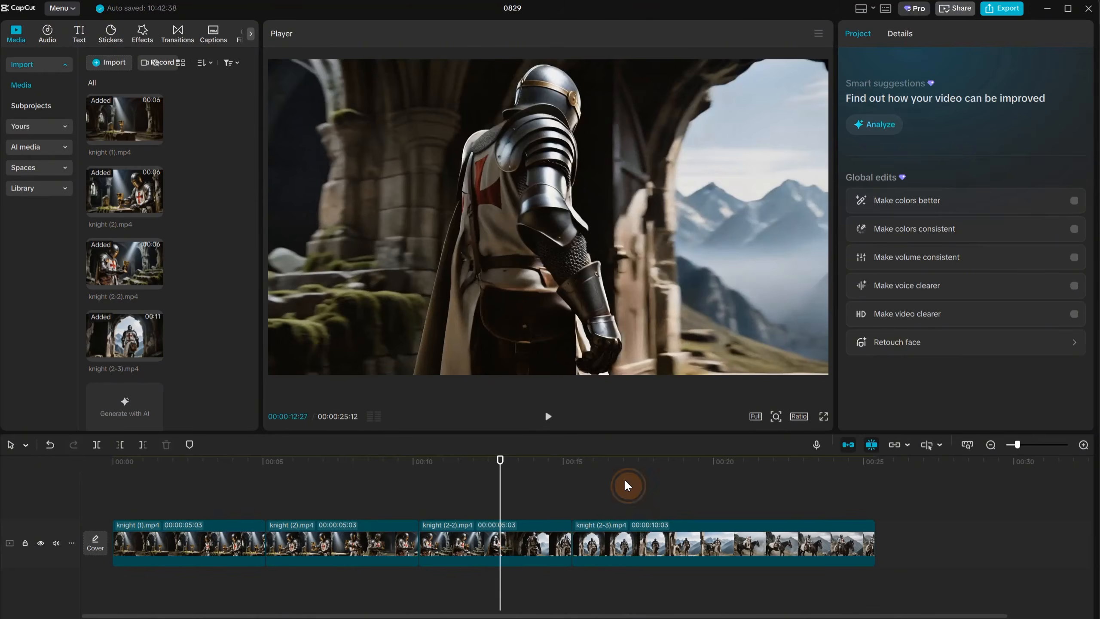
left_click(626, 485)
left_click(33, 462)
left_click(547, 417)
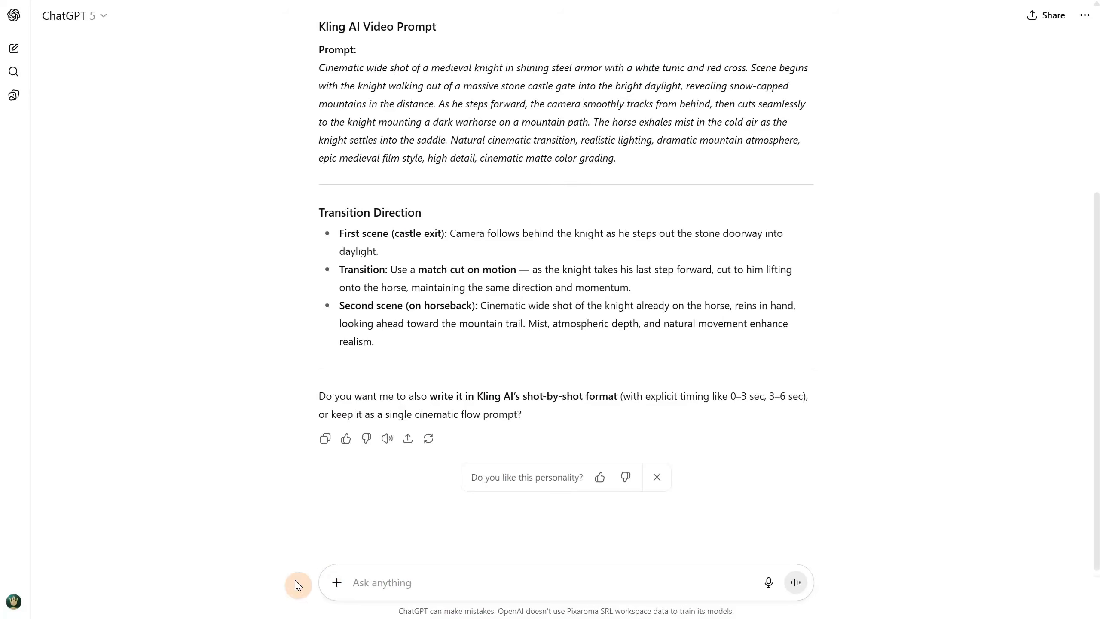
- Switch to ChatGPT, attach knight (3-3.).png to the message and preview the image enlarged
left_click(338, 582)
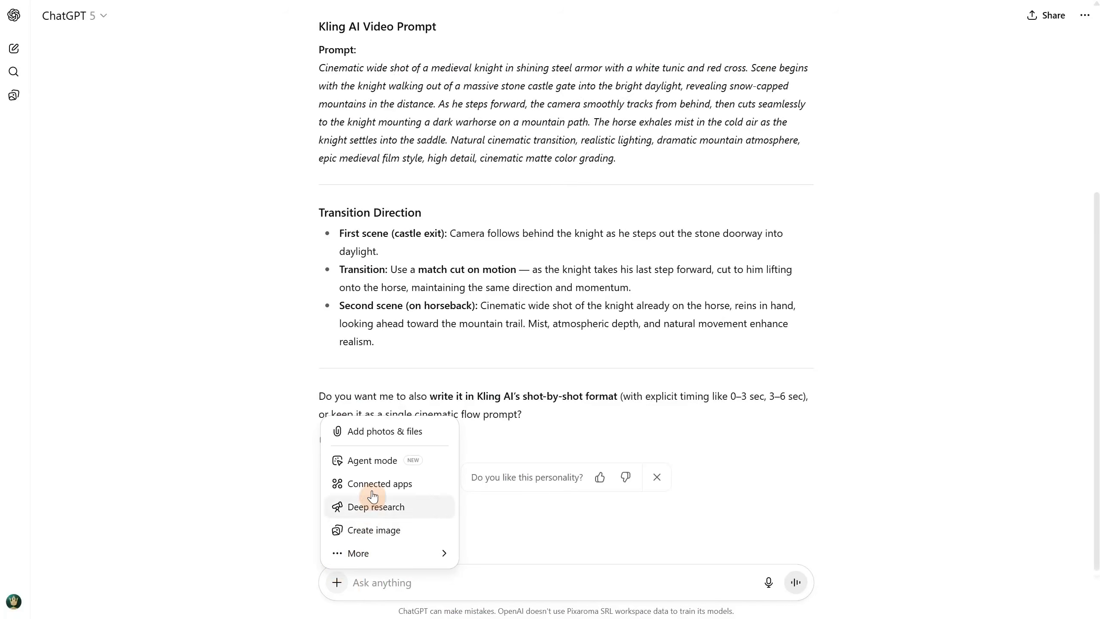
left_click(376, 431)
double_click(338, 277)
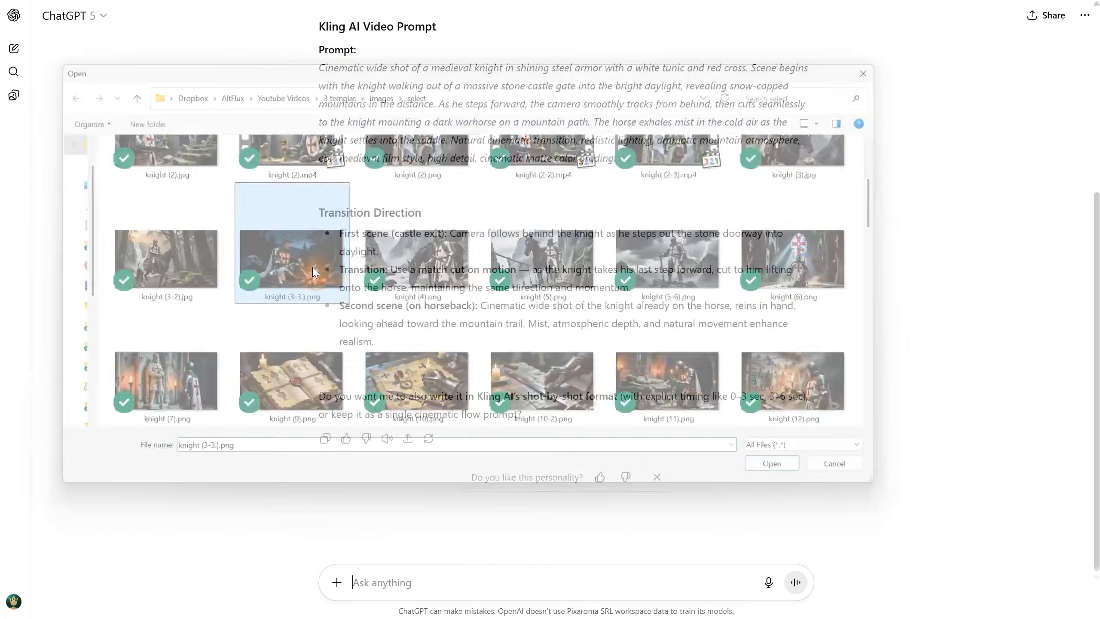
left_click(392, 523)
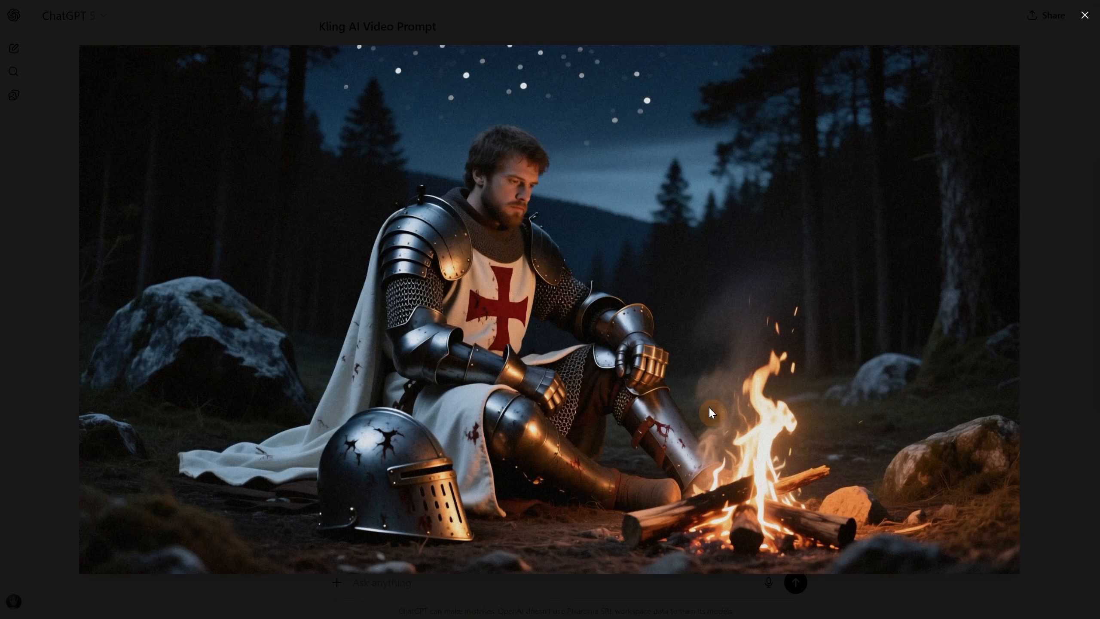
left_click(39, 285)
- Request a prompt for the campfire image with a static camera and loopable ambience, and select the generated prompt text
type("i want a prom")
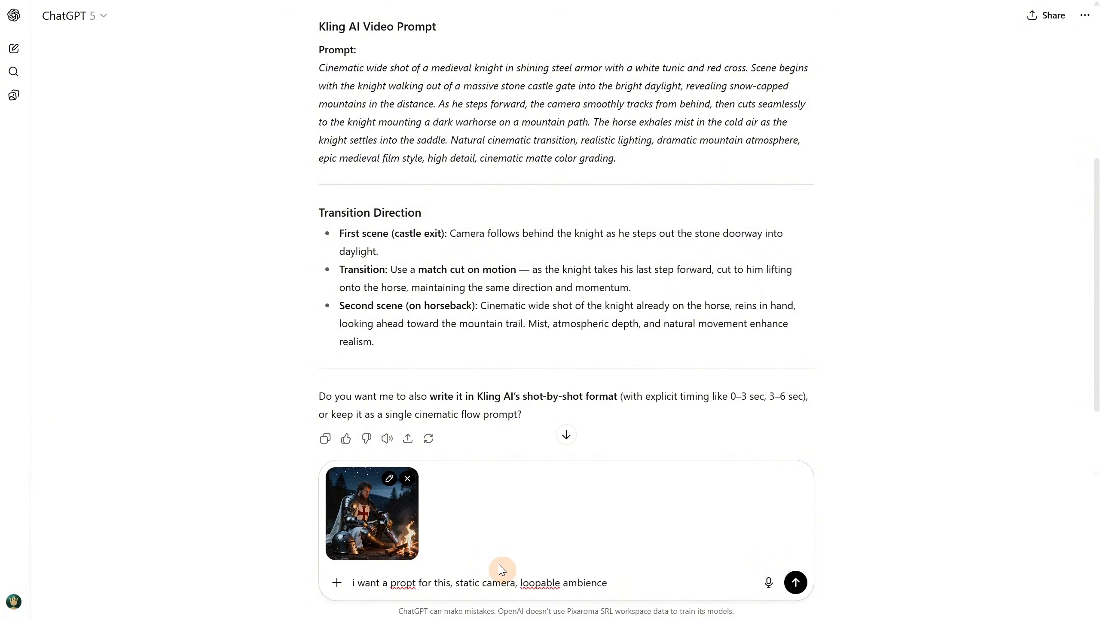
key("Return")
left_click_drag(317, 319, 413, 414)
key("ctrl+c")
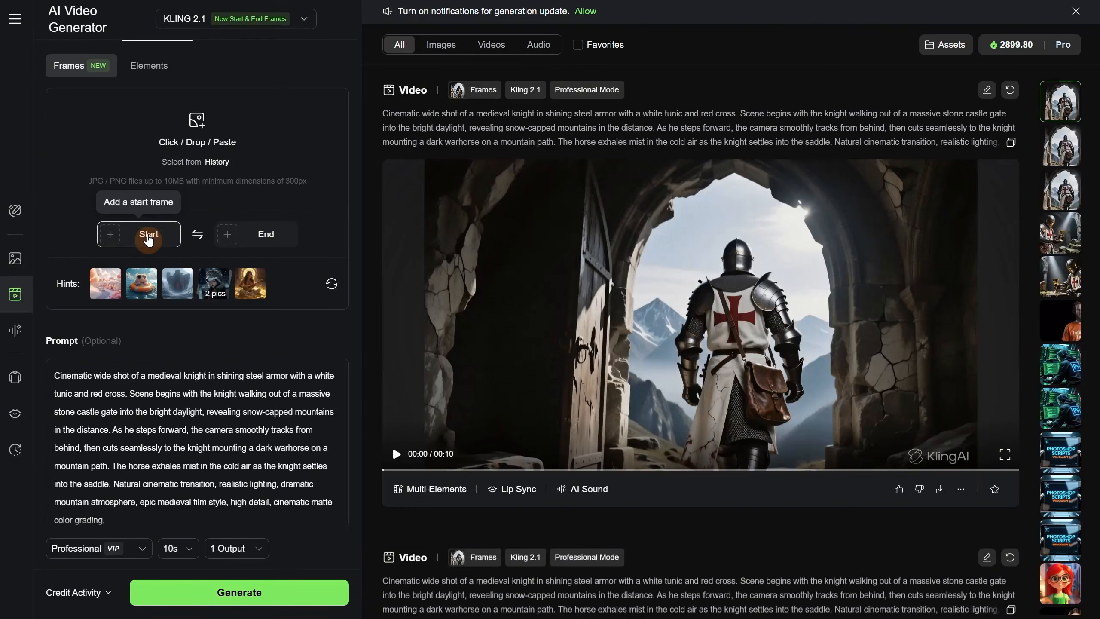
- In Kling, upload knight (3-3.).png as the start frame
left_click(149, 238)
left_click(116, 272)
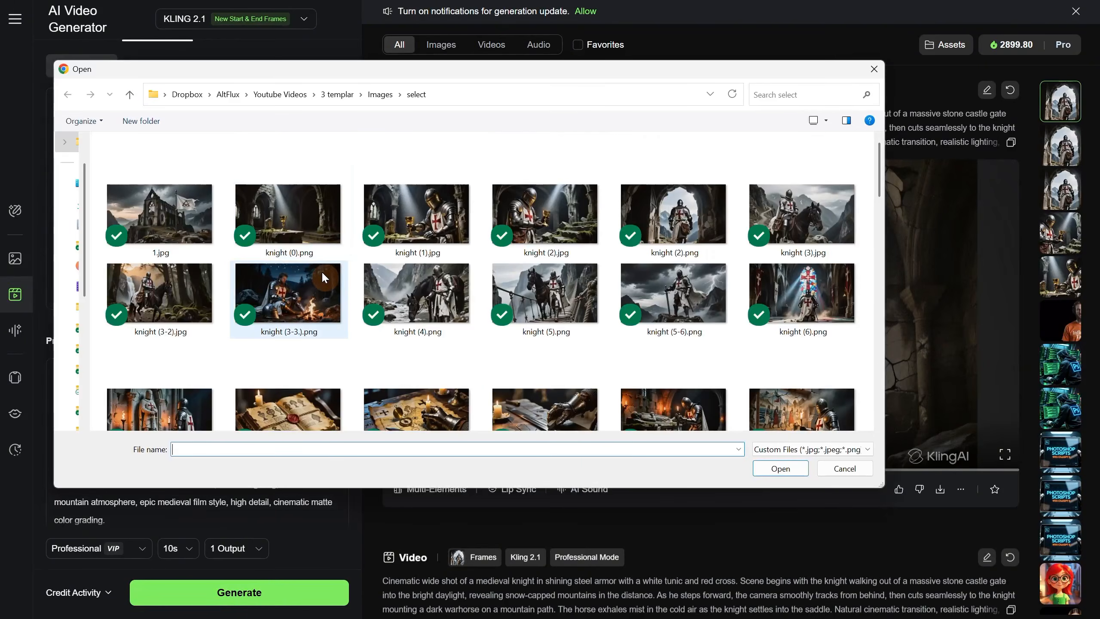
left_click(322, 279)
double_click(319, 273)
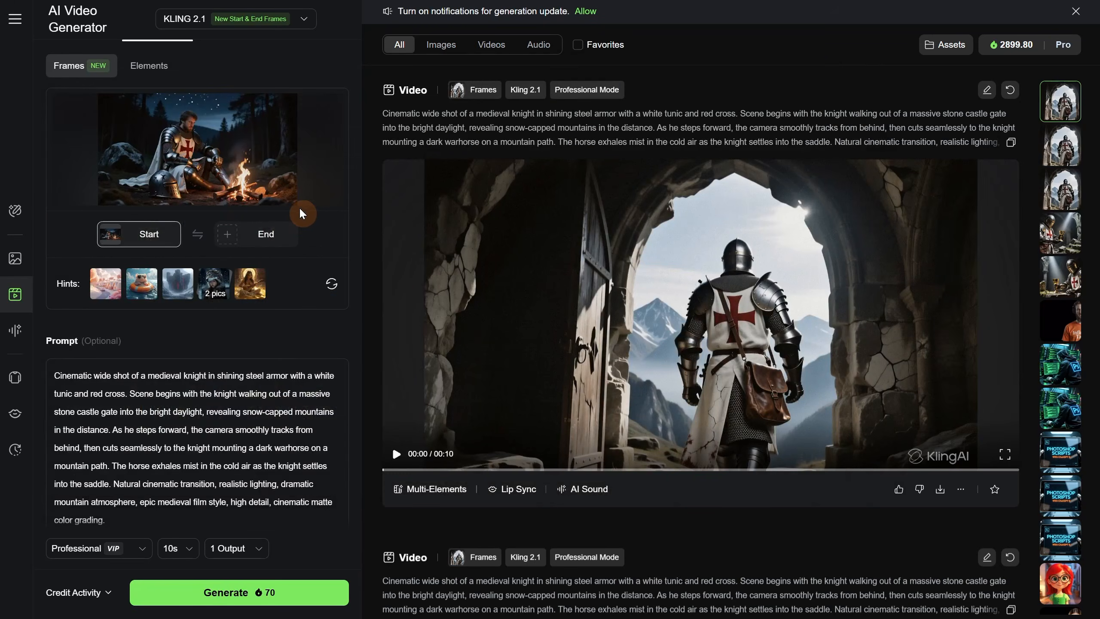
- Add the same campfire image as the end frame, picking it from the uploads in the history
left_click(253, 241)
left_click(224, 165)
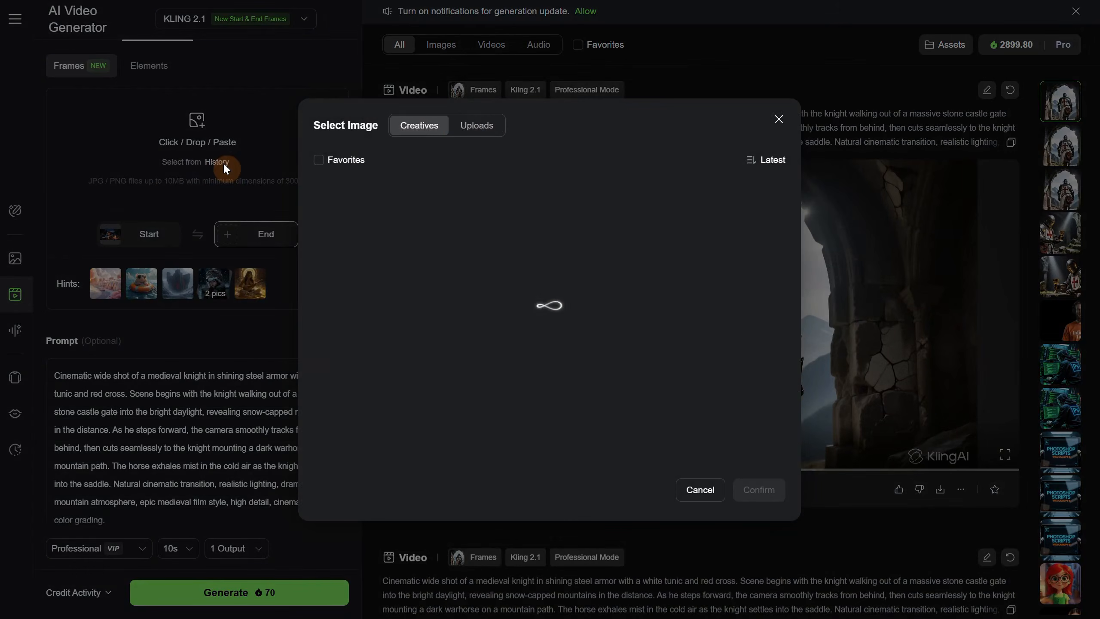
left_click(484, 126)
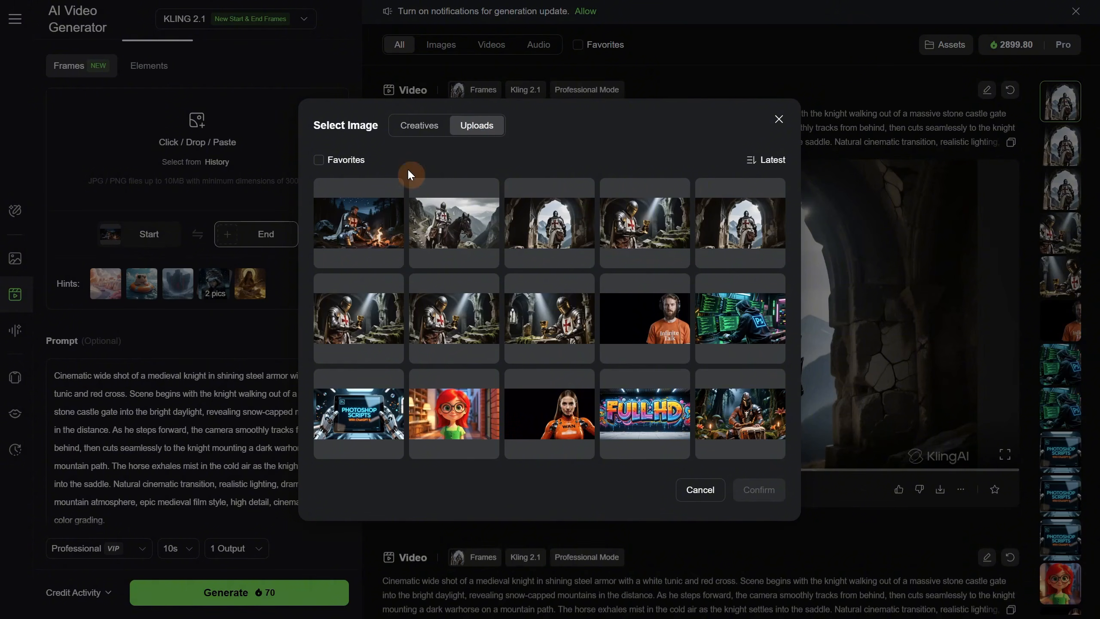
left_click(368, 221)
left_click(769, 492)
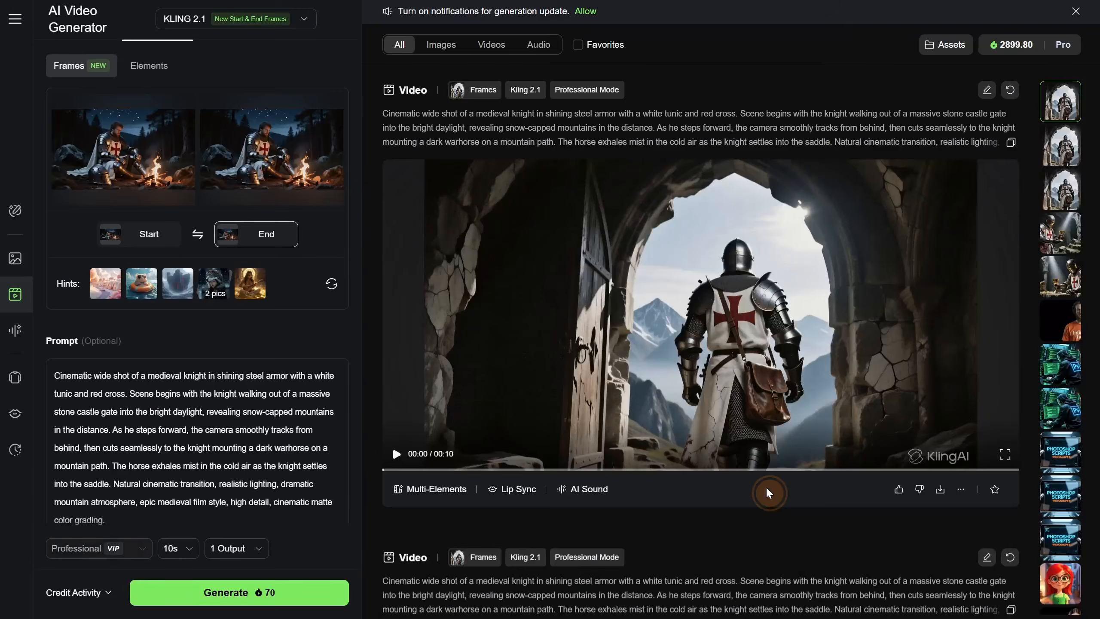
- Replace the video prompt with the copied static campfire prompt
left_click(260, 390)
key("ctrl+a")
key("ctrl+v")
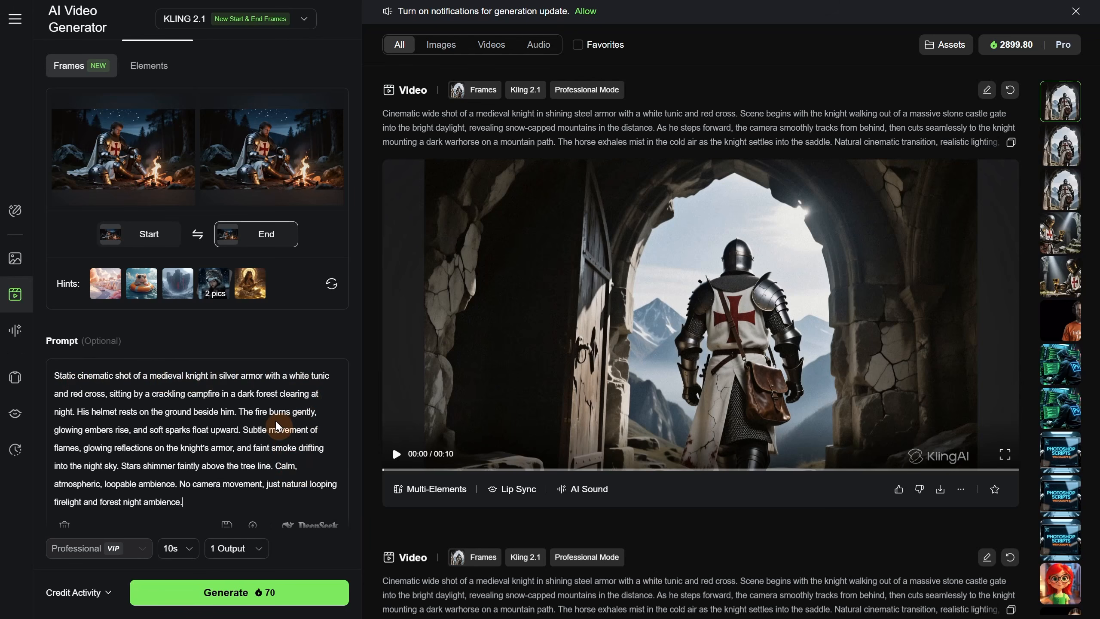
- Set the duration to 5 seconds and generate the looping campfire video
scroll(278, 426, "down", 5)
left_click(178, 548)
left_click(176, 489)
left_click(257, 585)
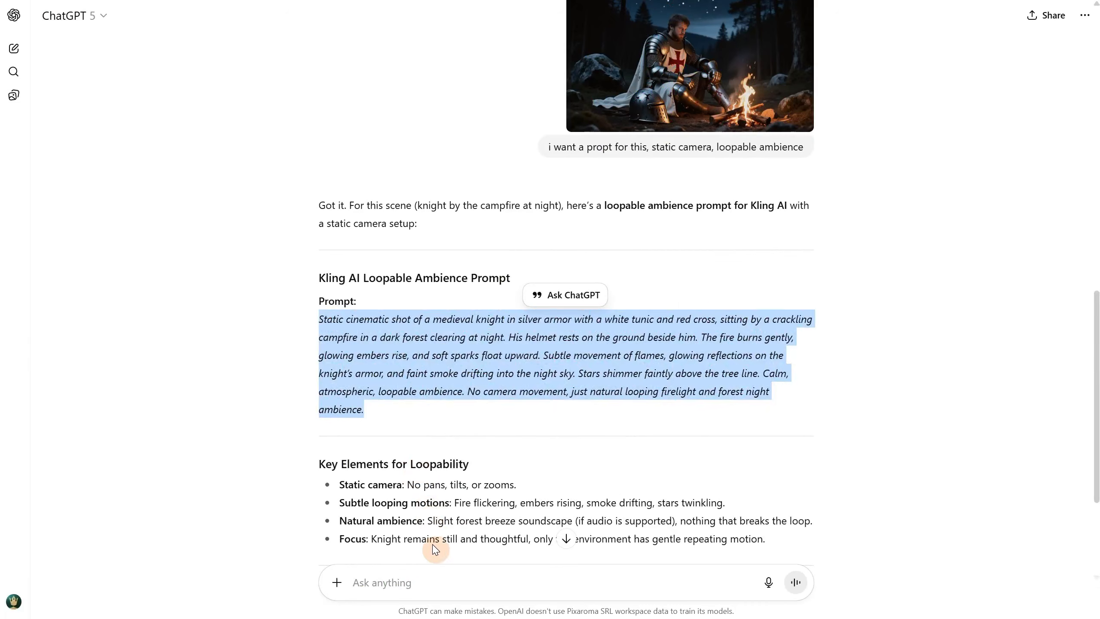
- In ChatGPT, request "another one when he look at the camera and then look back at the fire"
left_click(439, 571)
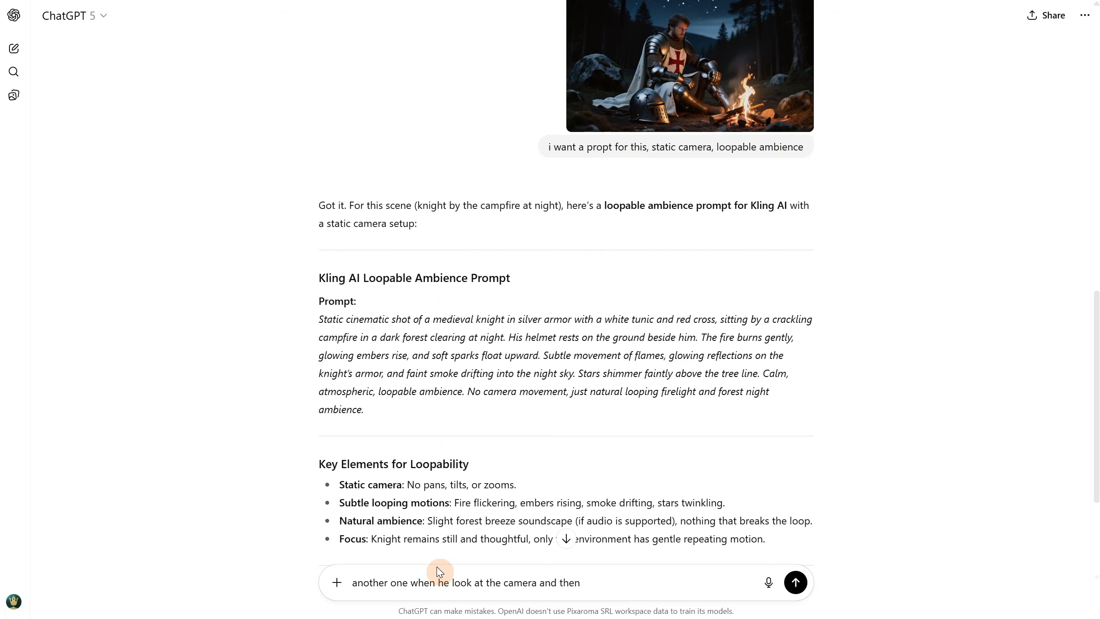
type("another one when he look at the camera and then look back at the fire")
key("Return")
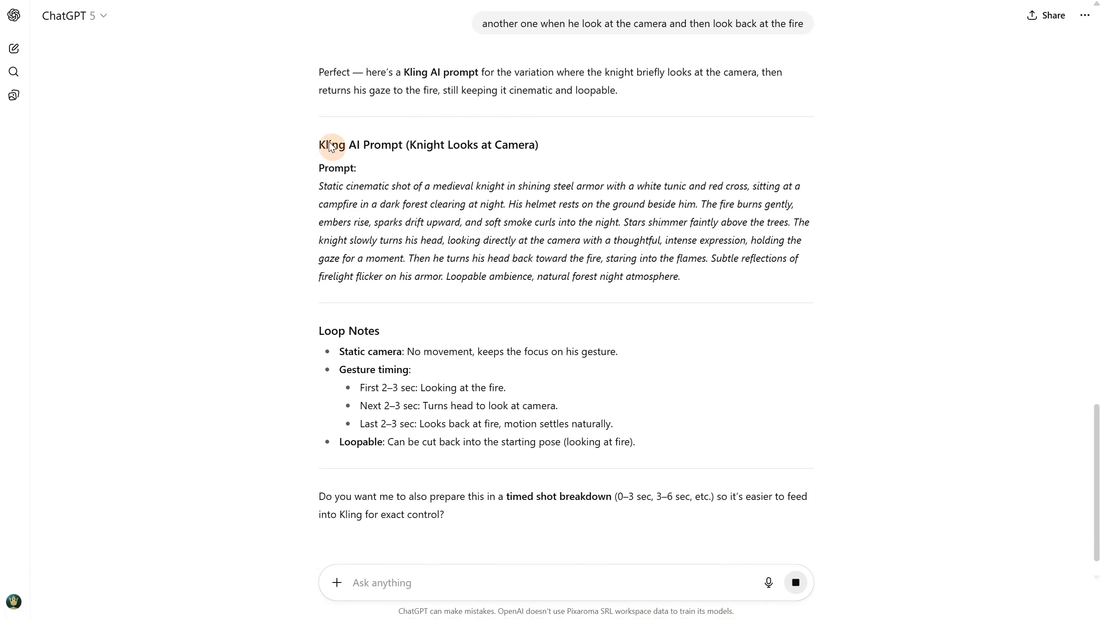
- Replace the Kling video prompt with ChatGPT's "Knight Looks at Camera" prompt and generate the video
left_click_drag(316, 192, 682, 288)
key("ctrl+c")
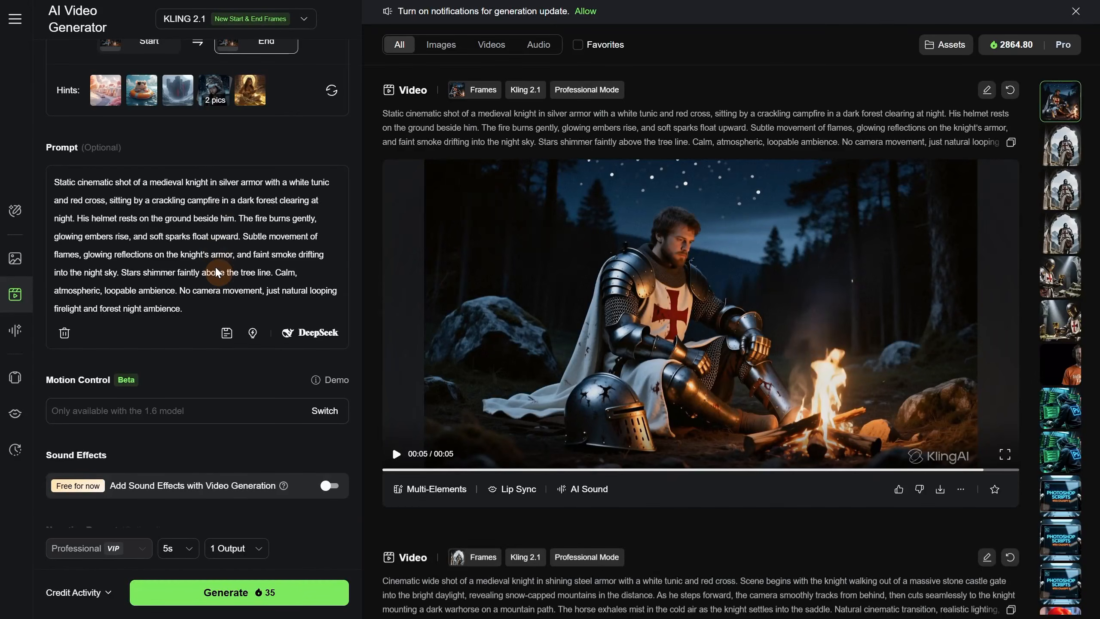
key("ctrl+a")
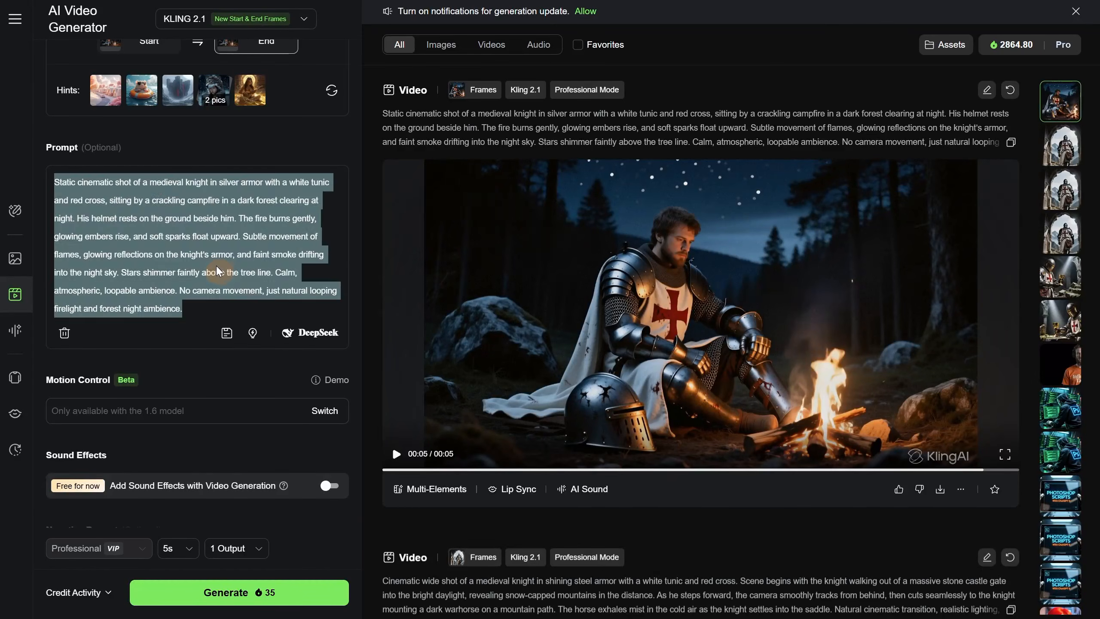
key("ctrl+v")
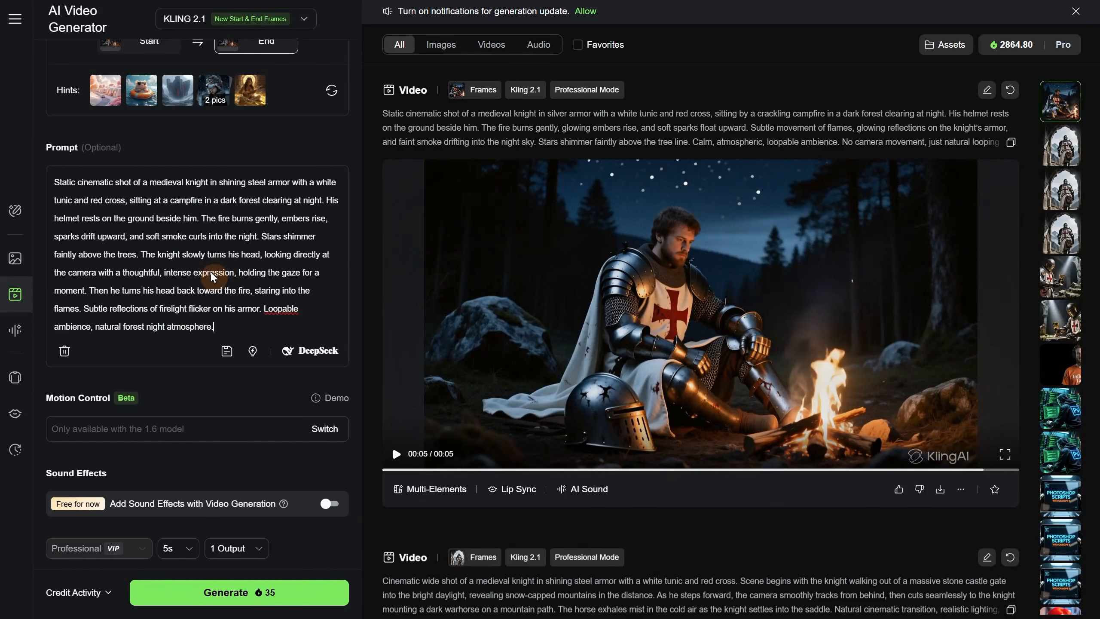
left_click(259, 592)
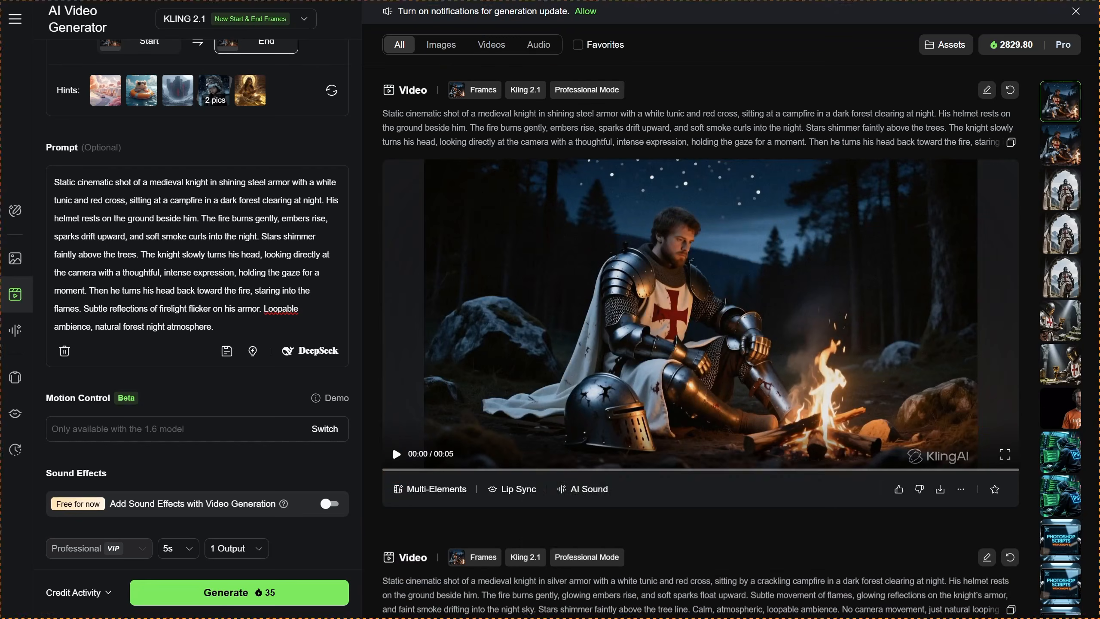
- Play the generated campfire video, and in CapCut preview the joined campfire clips for a seamless loop
left_click(394, 456)
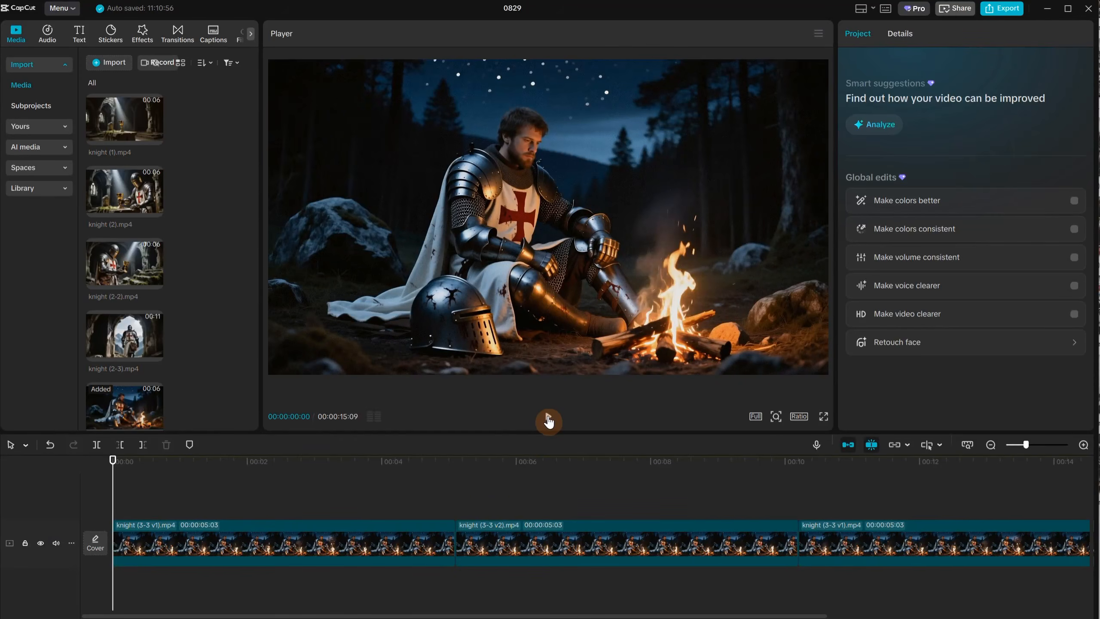
left_click(548, 420)
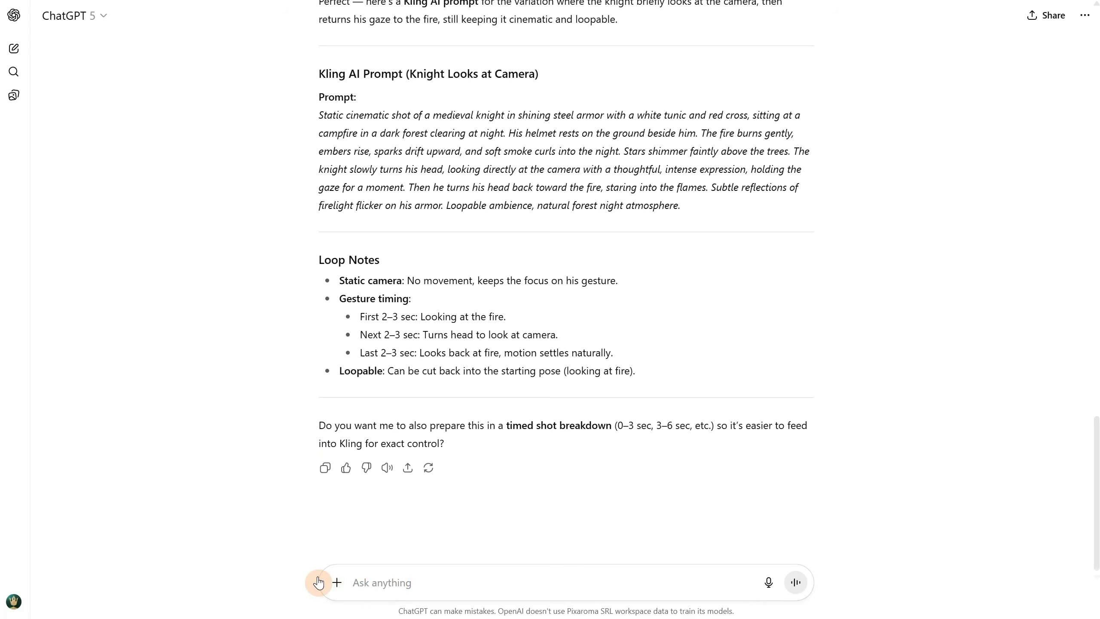
- In ChatGPT, attach the skeleton crypt image and request "give a prompt for this when one skeleton raise one hand and try to touch the knight"
left_click(337, 581)
left_click(359, 429)
double_click(522, 299)
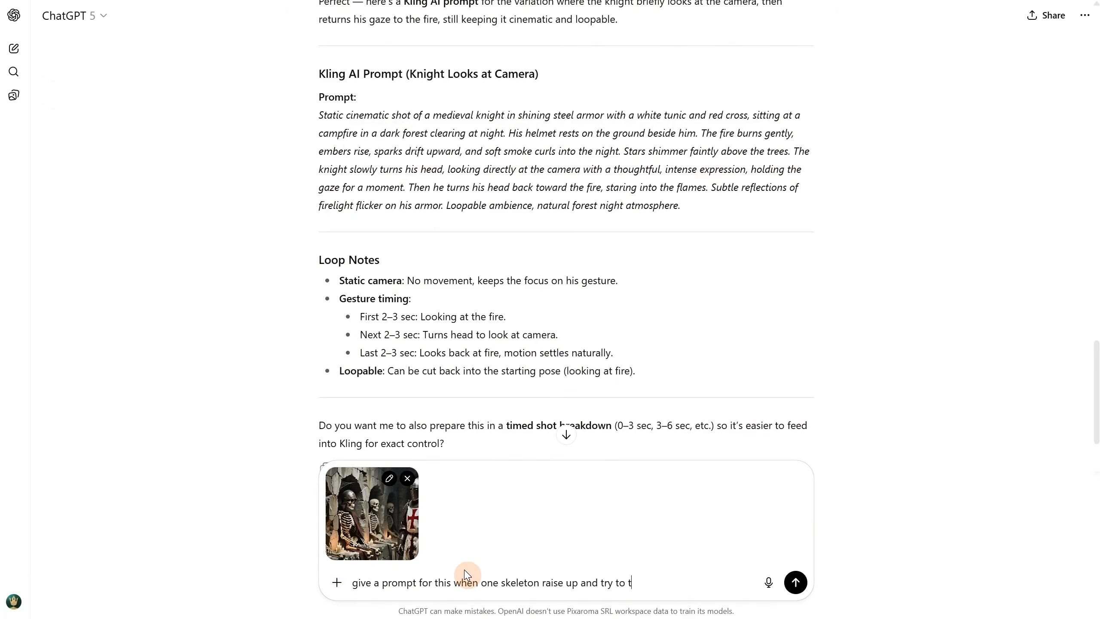
key("BackSpace")
type("knight")
key("Return")
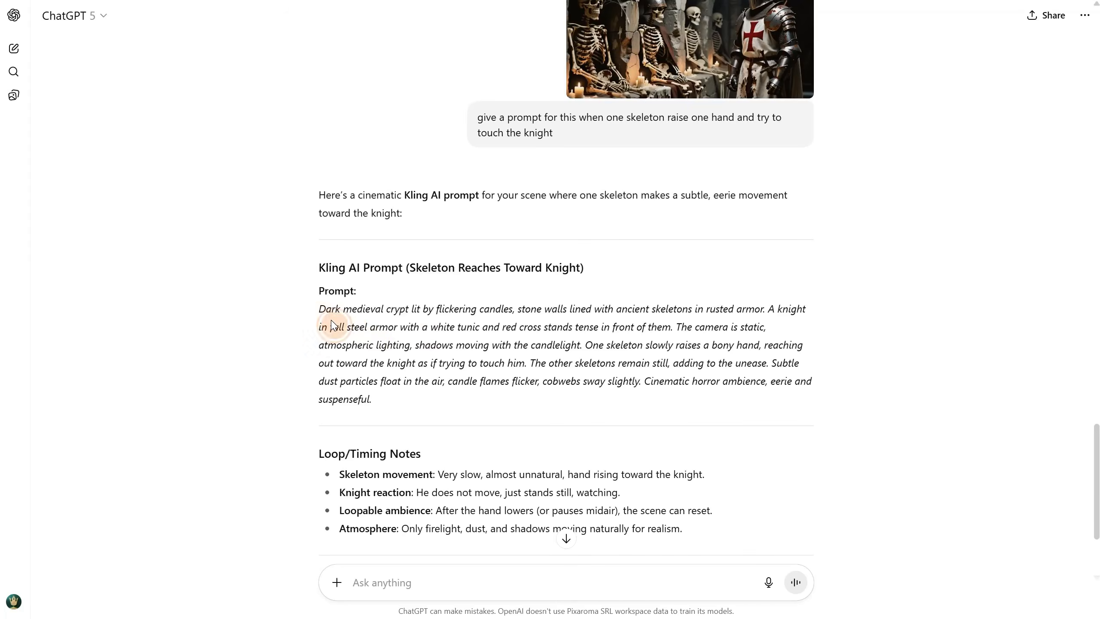
- Copy the "Skeleton Reaches Toward Knight" prompt and use it as the video prompt in Kling
triple_click(375, 342)
key("ctrl+c")
key("ctrl+v")
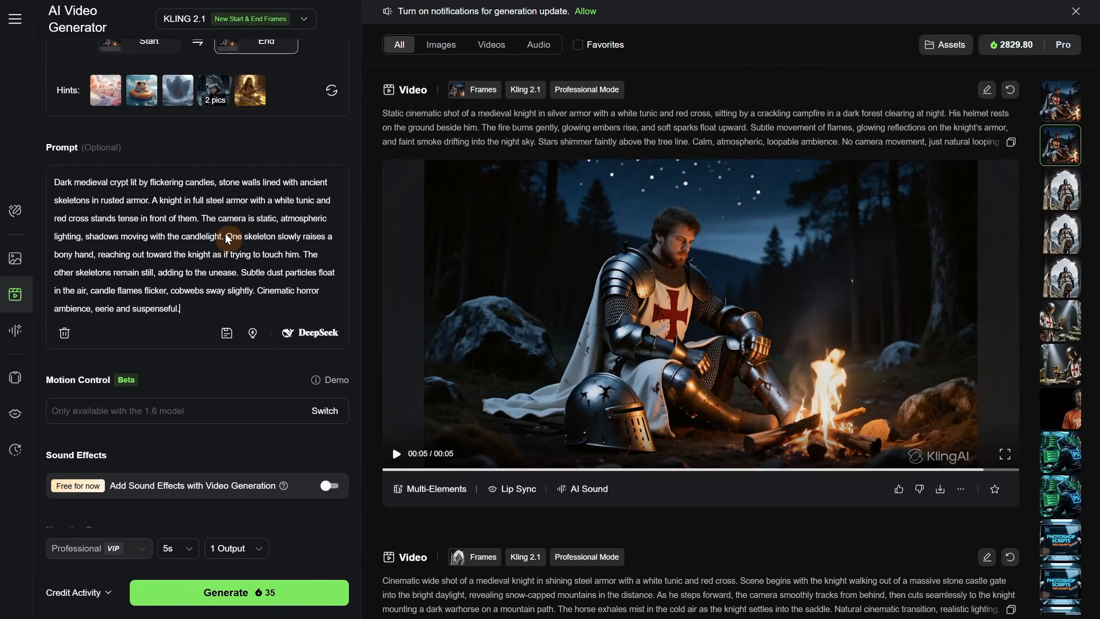
- Remove the campfire frames, upload knight (20).png as the only start frame, and generate the video
scroll(228, 238, "up", 5)
mouse_move(297, 202)
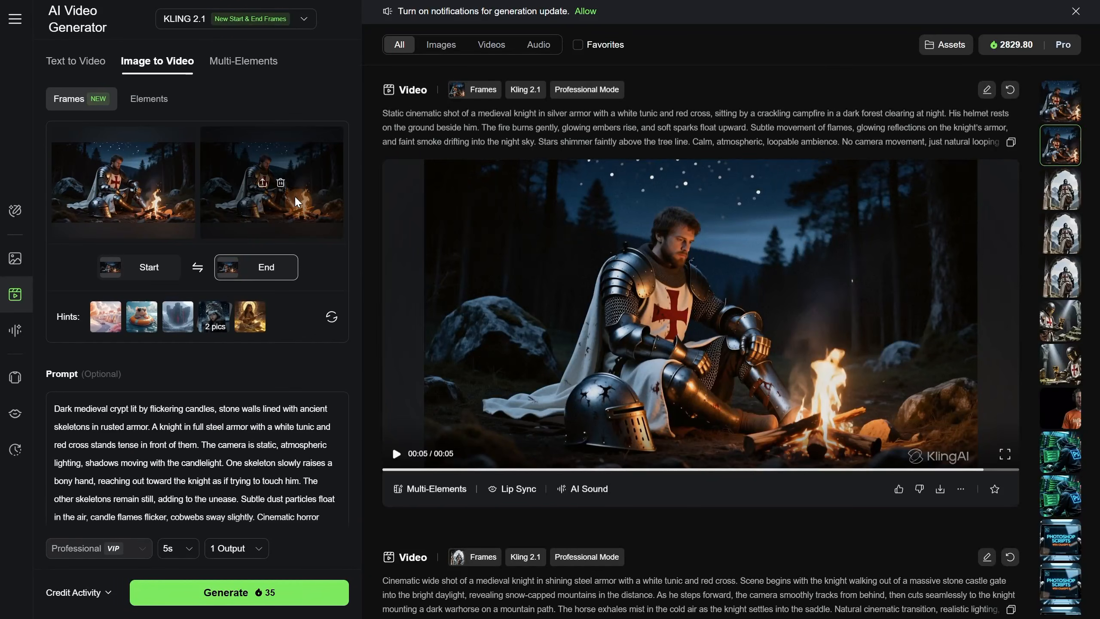
left_click(281, 183)
left_click(152, 276)
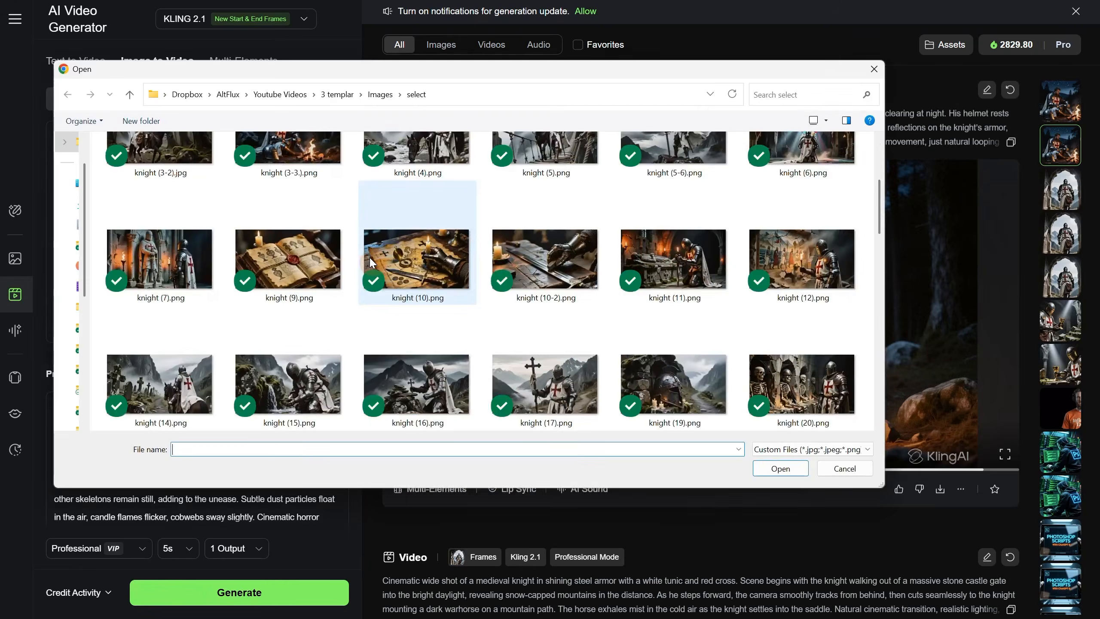
double_click(417, 235)
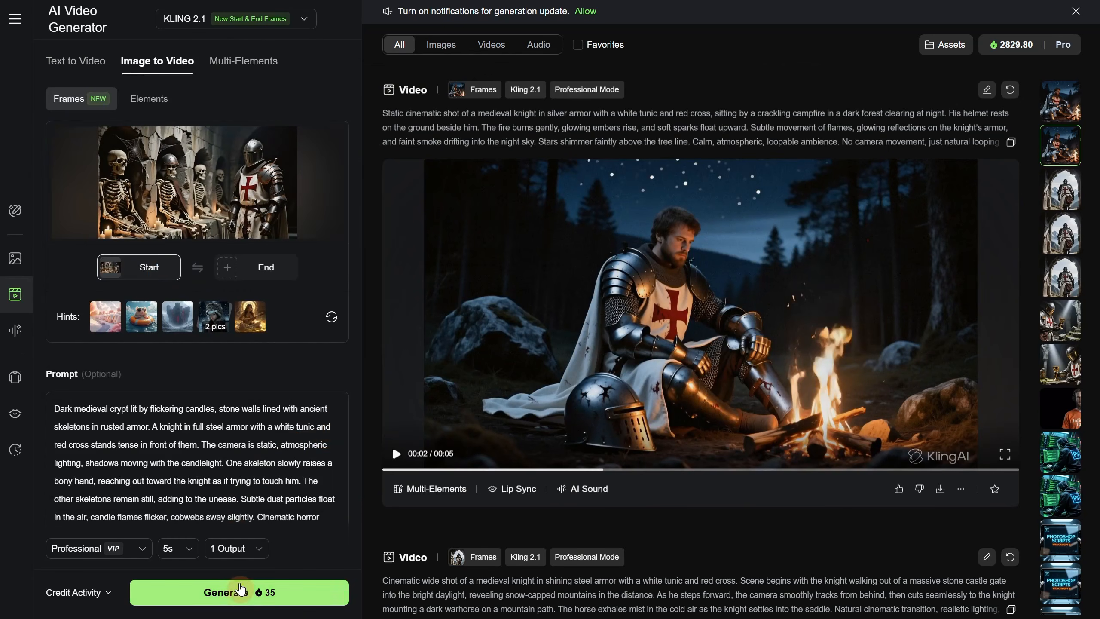
left_click(239, 595)
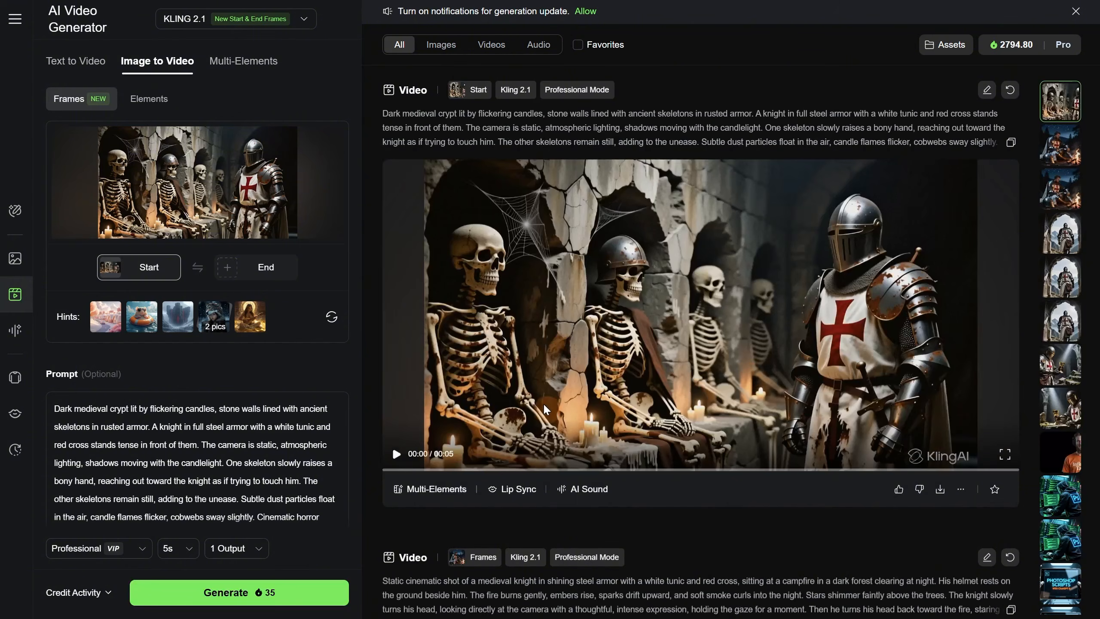
- Play the generated skeleton video briefly and download it
left_click(395, 454)
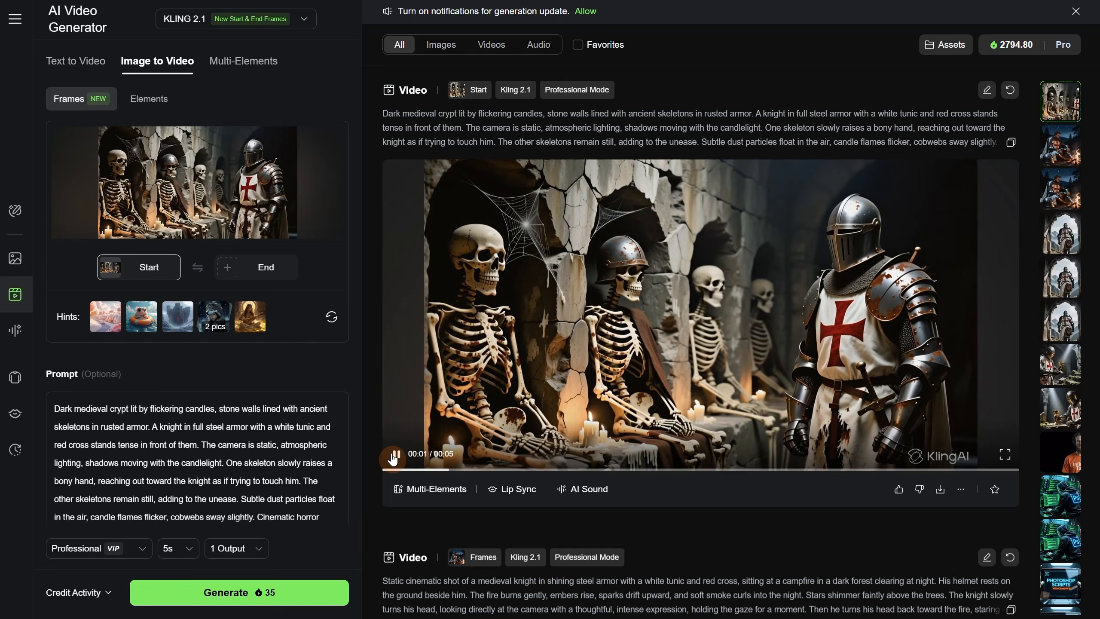
left_click(393, 456)
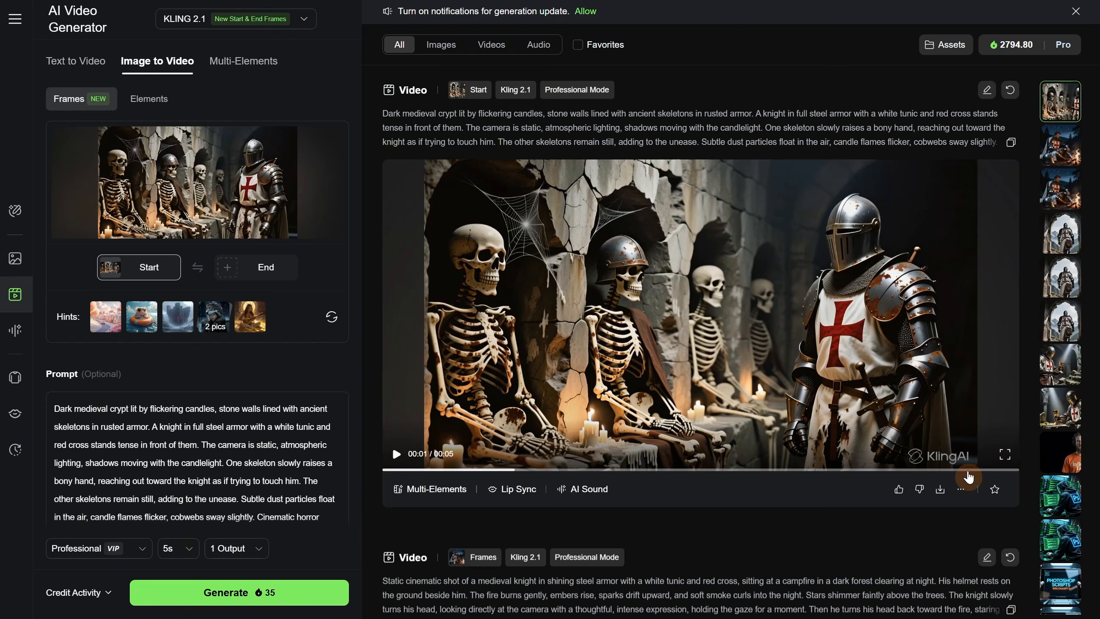
left_click(941, 488)
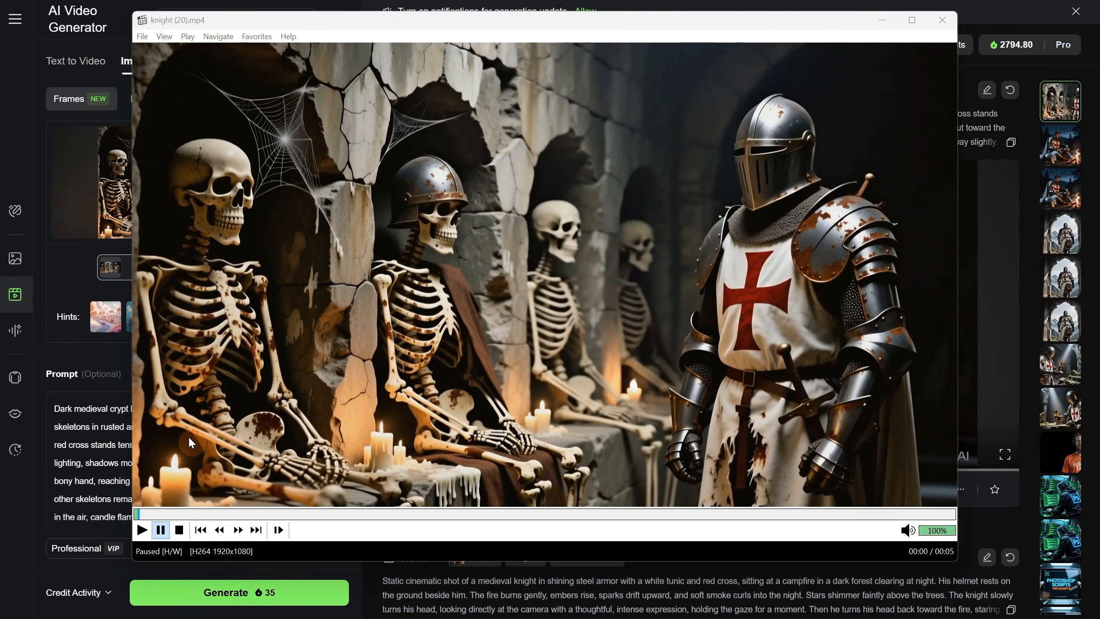
- In the media player, advance knight (20).mp4 to its last frame and save that frame as "knight (20) end frame.jpg"
left_click(141, 529)
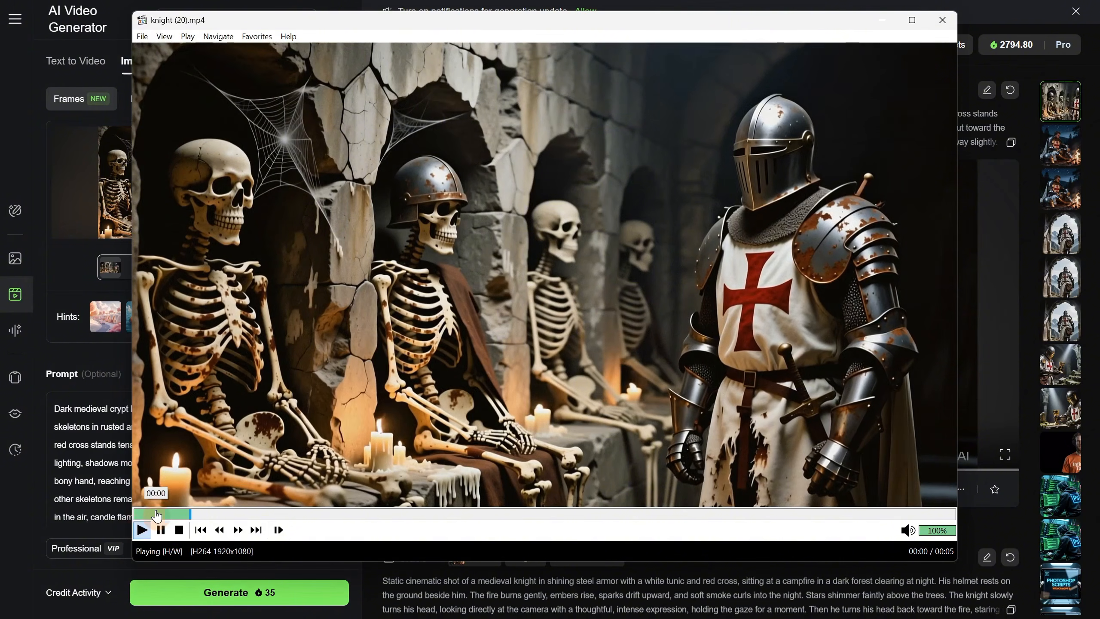
left_click_drag(227, 514, 967, 502)
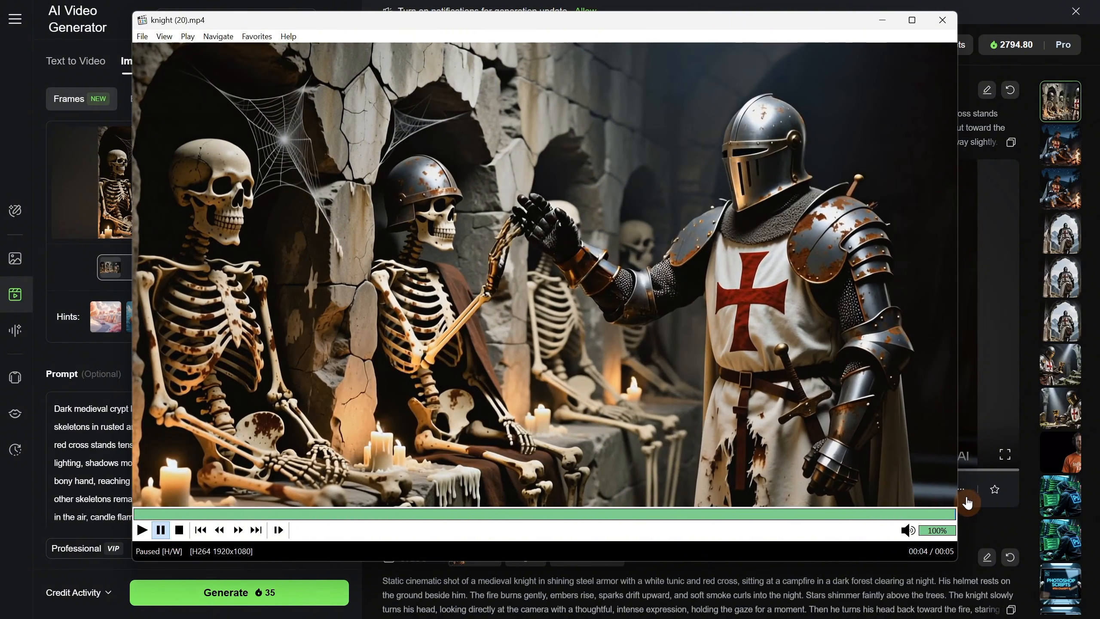
left_click(144, 39)
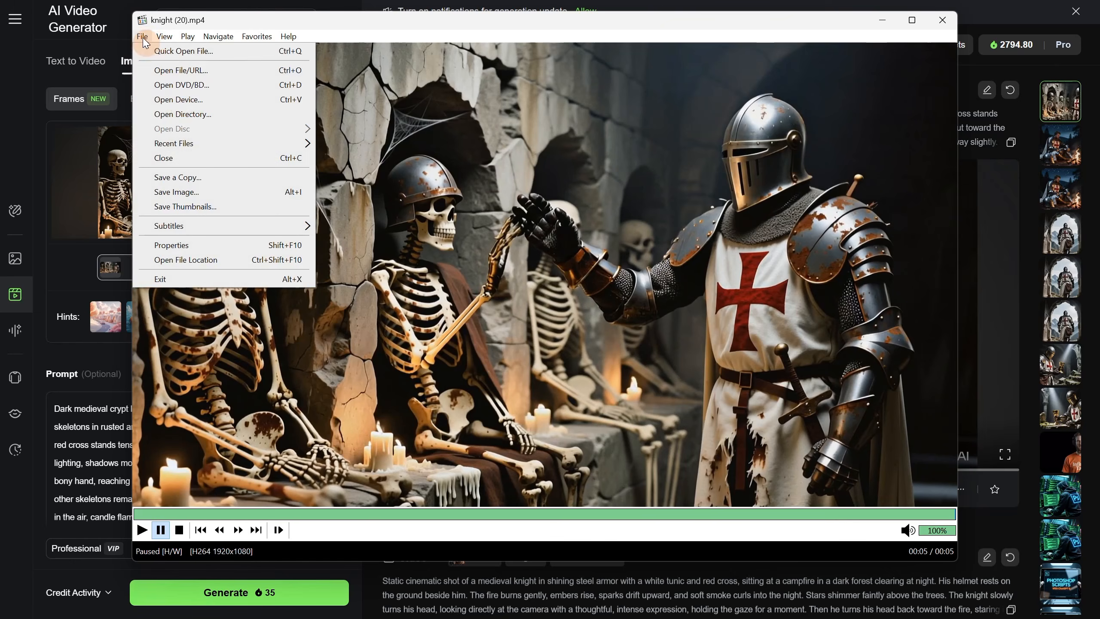
left_click(224, 195)
type("nd")
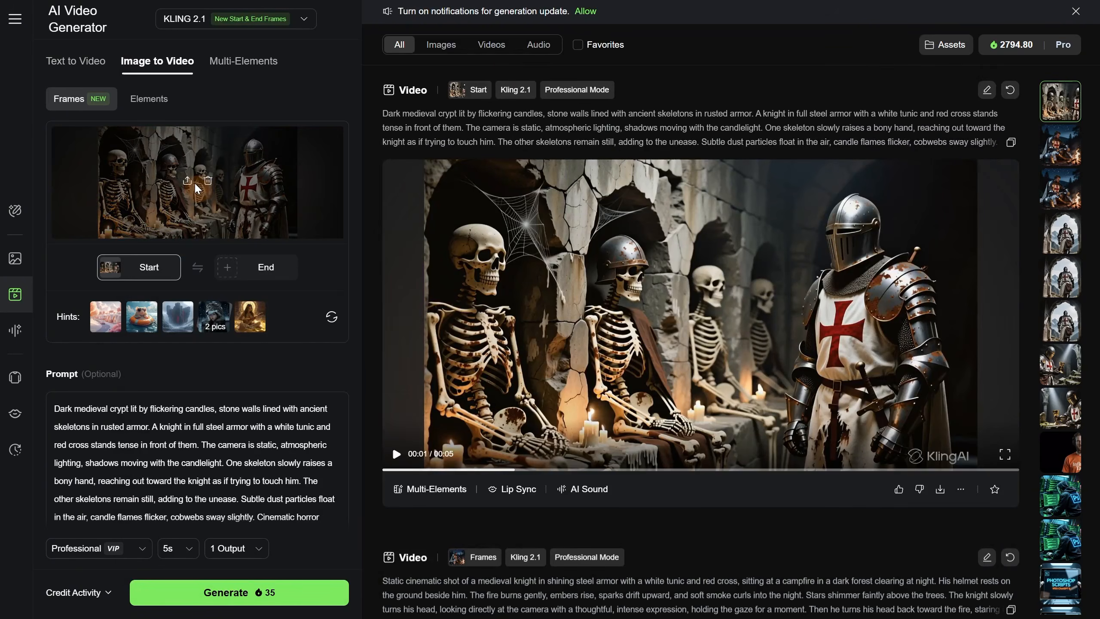
- In Kling, replace the start frame with the saved knight (20) end frame image, searching the folder for "end"
left_click(208, 182)
left_click(118, 266)
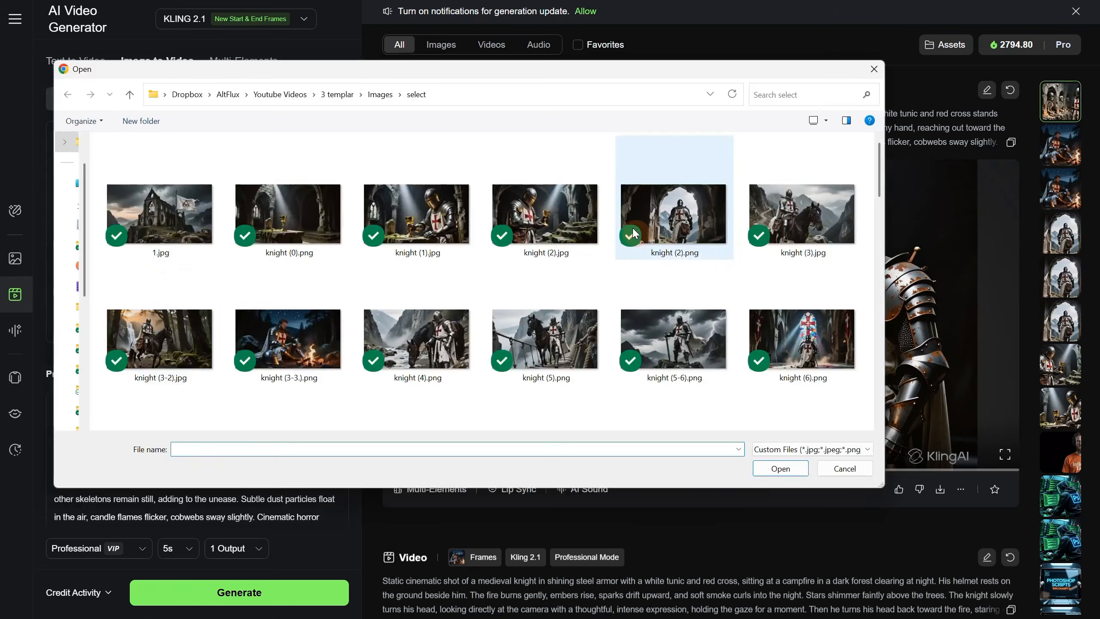
left_click(770, 94)
type("end")
double_click(135, 182)
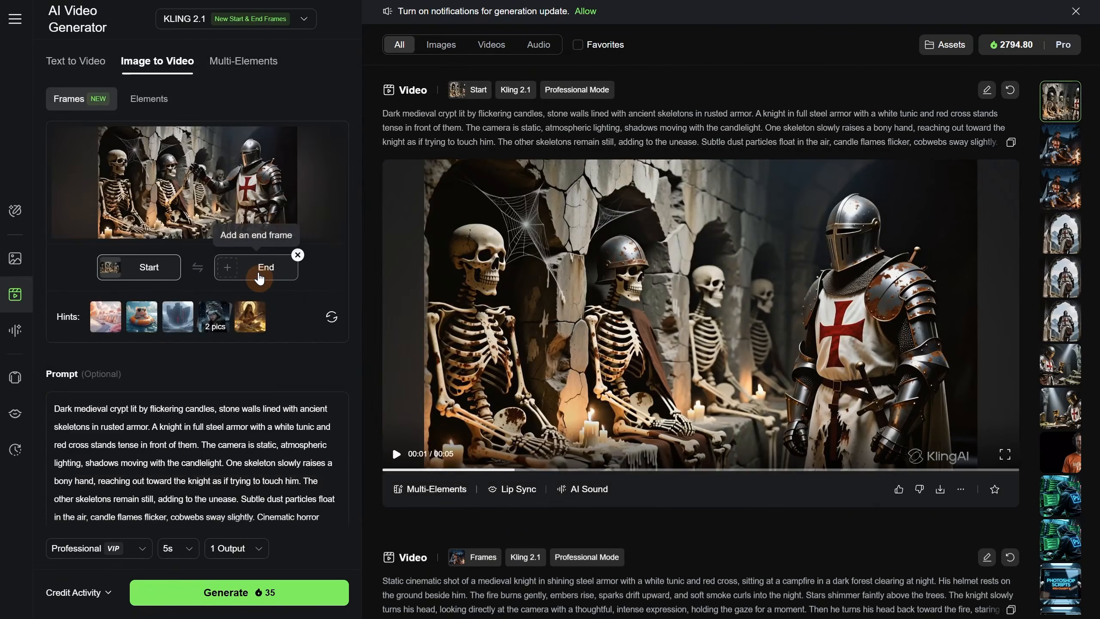
- Add the original skeleton image knight (20).png as the end frame
left_click(260, 277)
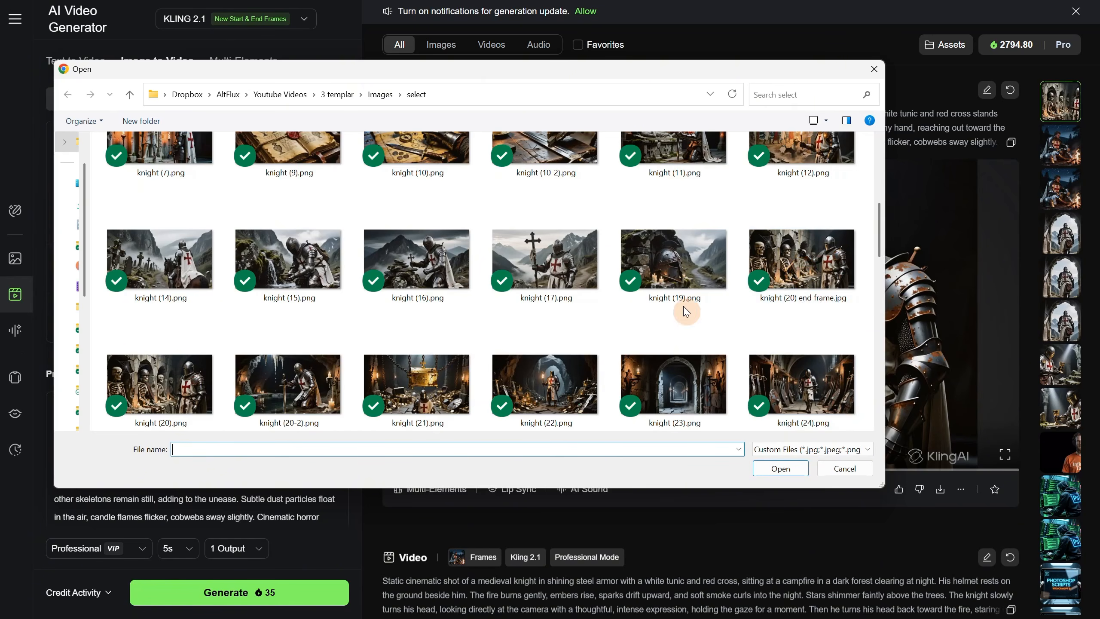
left_click(175, 392)
double_click(176, 392)
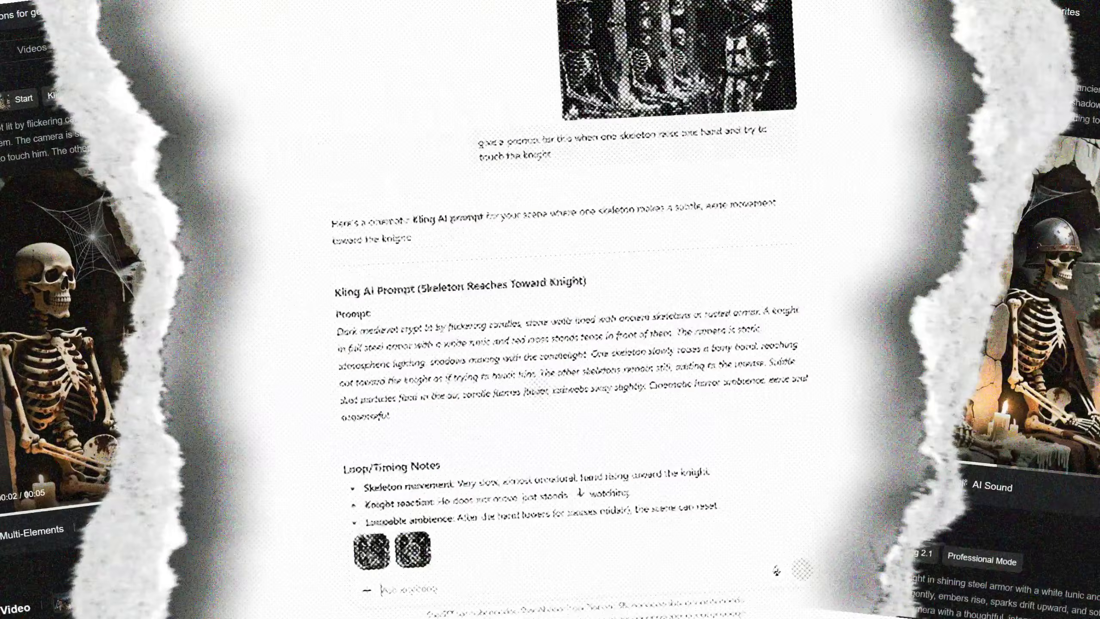
- In ChatGPT, send the two attached skeleton frames with the message "now i need a transition prompt for this"
left_click(445, 576)
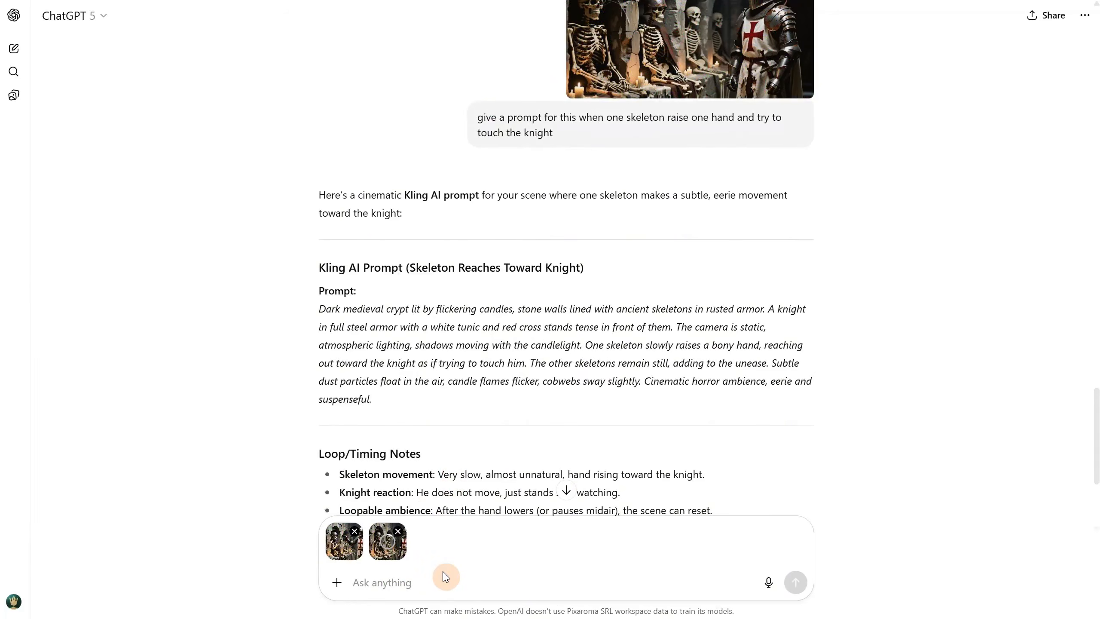
type("now i need a transition prompt")
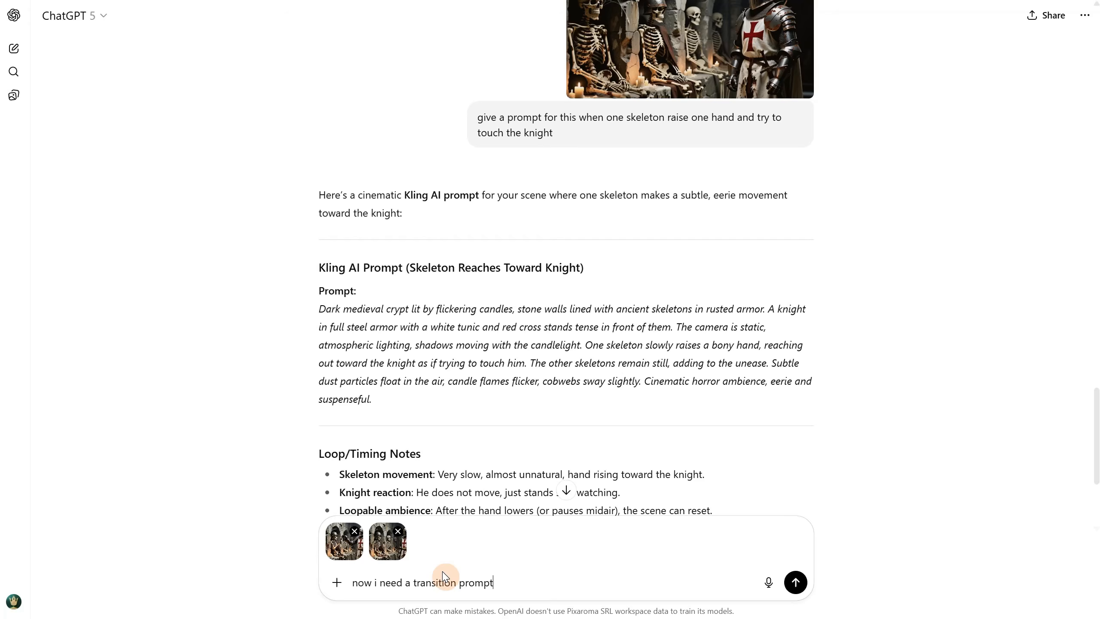
type(" for this")
key("Return")
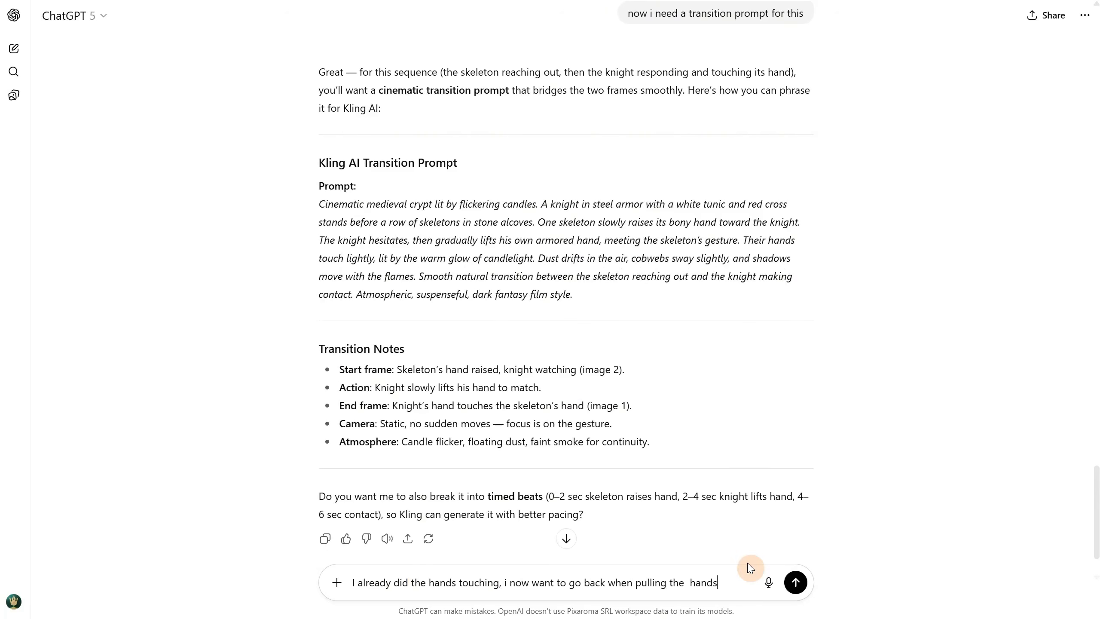
- Send the follow-up "I already did the hands touching, i now want to go back when pulling the hands"
key("Return")
left_click_drag(643, 287, 790, 289)
left_click(777, 355)
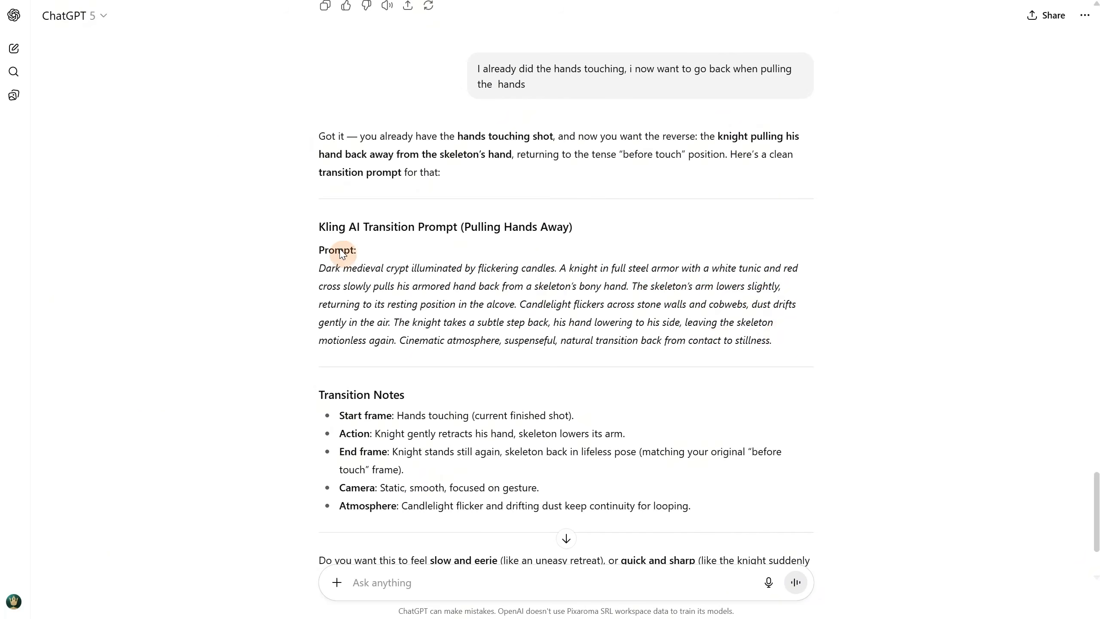
- Generate the Kling video with the copied "Pulling Hands Away" prompt and download it without watermark
left_click_drag(312, 279, 792, 344)
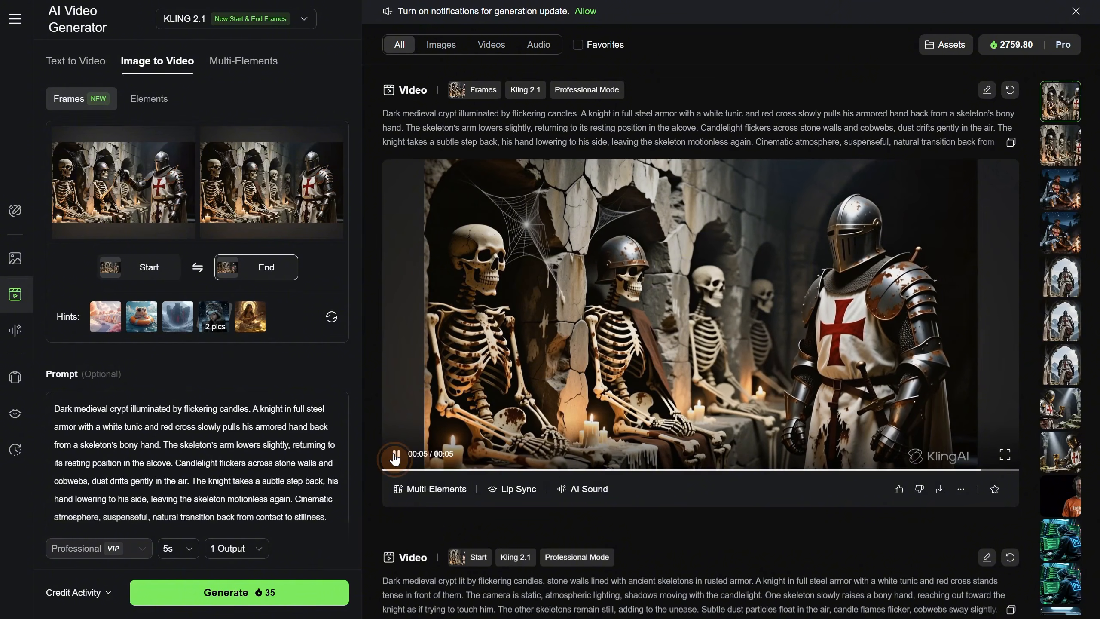
left_click(940, 488)
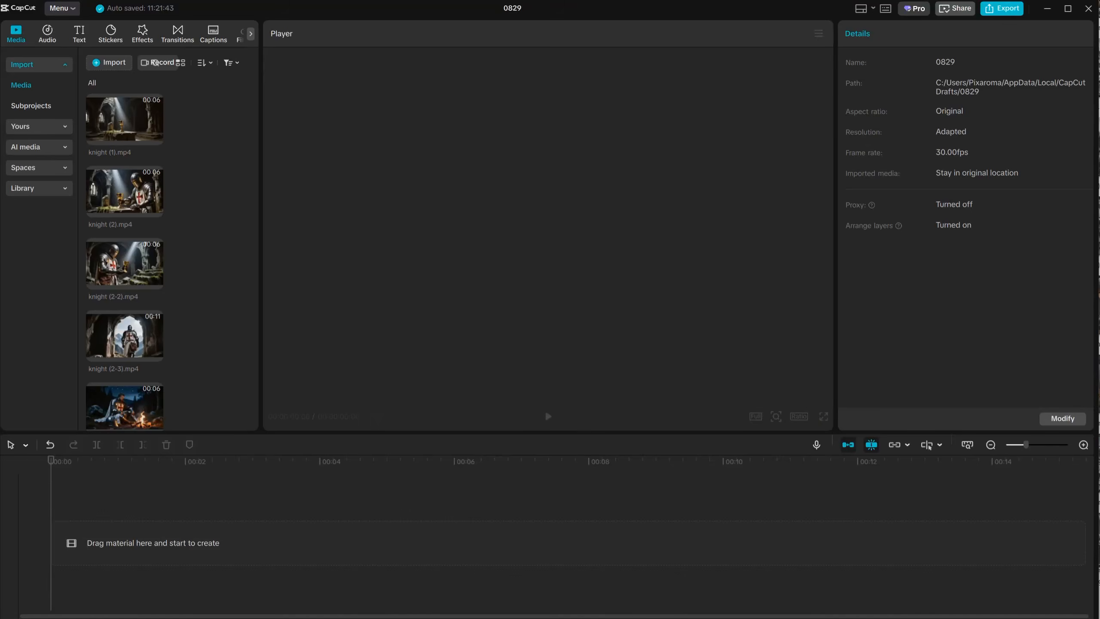
- In CapCut, place knight (20).mp4 and knight (20-2).mp4 on the timeline and append a copy of both clips
left_click_drag(545, 410, 394, 558)
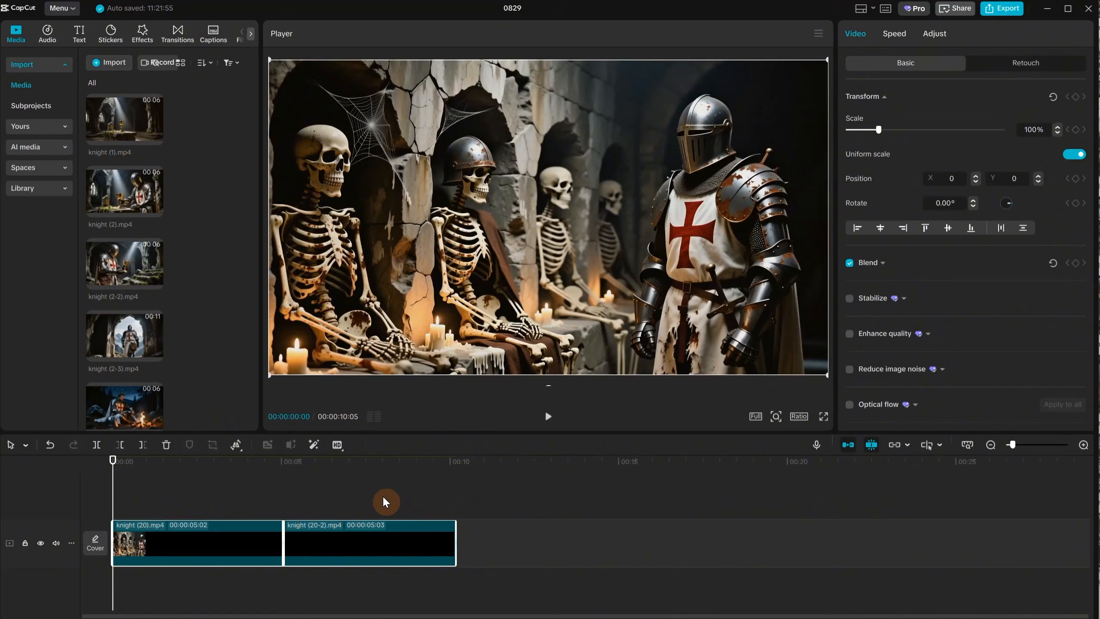
left_click(358, 488)
left_click_drag(354, 467, 78, 499)
mouse_move(657, 544)
left_mouse_down()
mouse_move(685, 543)
mouse_move(658, 547)
left_mouse_up()
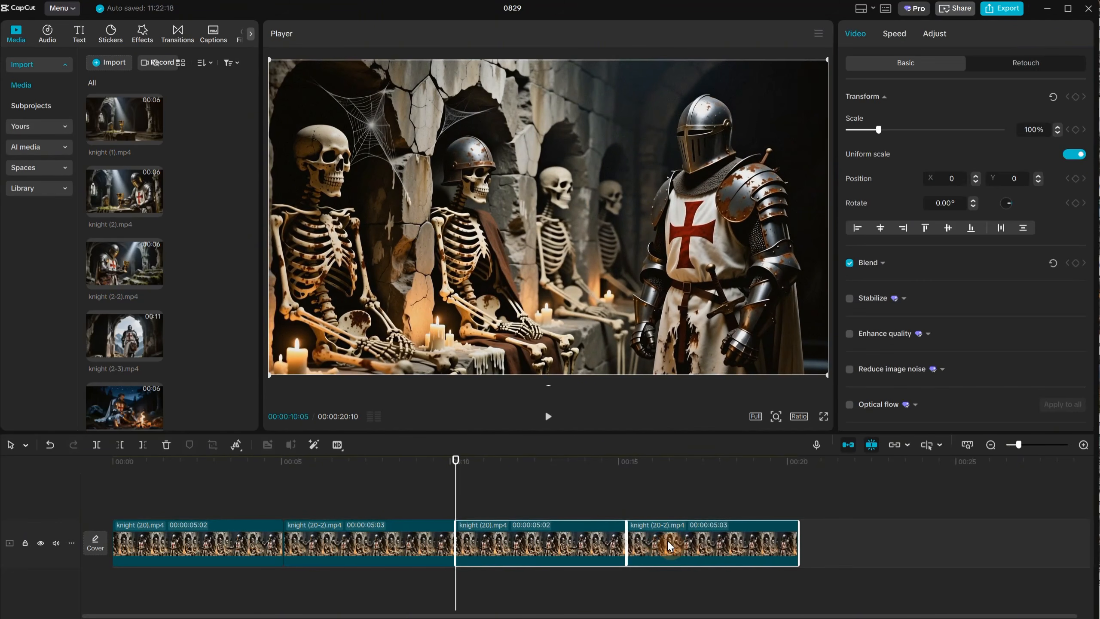
- Play the four-clip skeleton sequence from the beginning to check the loop
left_click(285, 481)
key("Home")
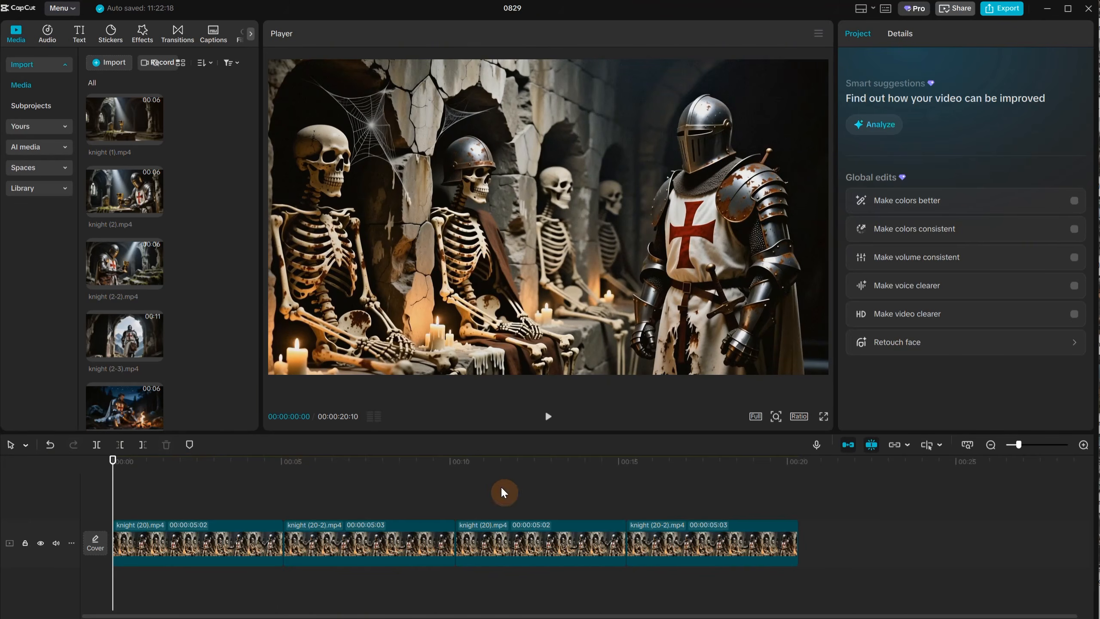
left_click(548, 416)
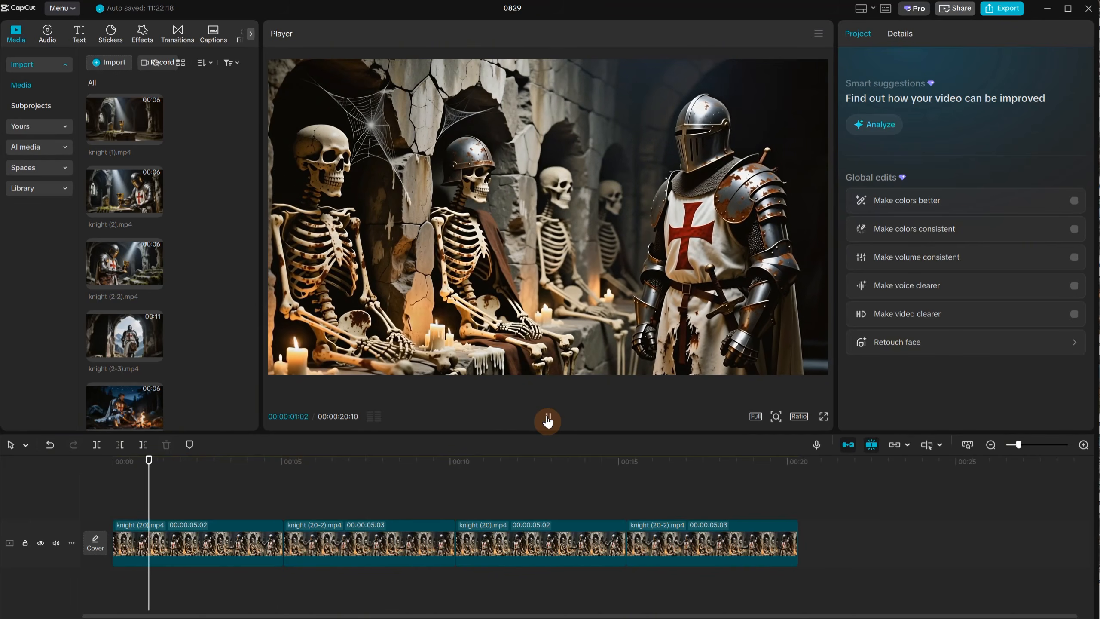